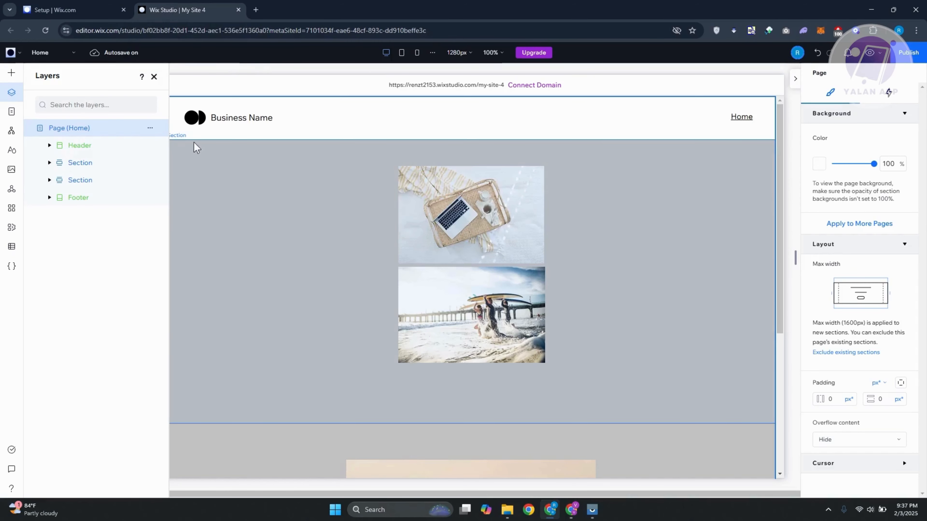
# Add a new blank section between the two existing page sections.
pyautogui.scroll(-6, 711, 254)
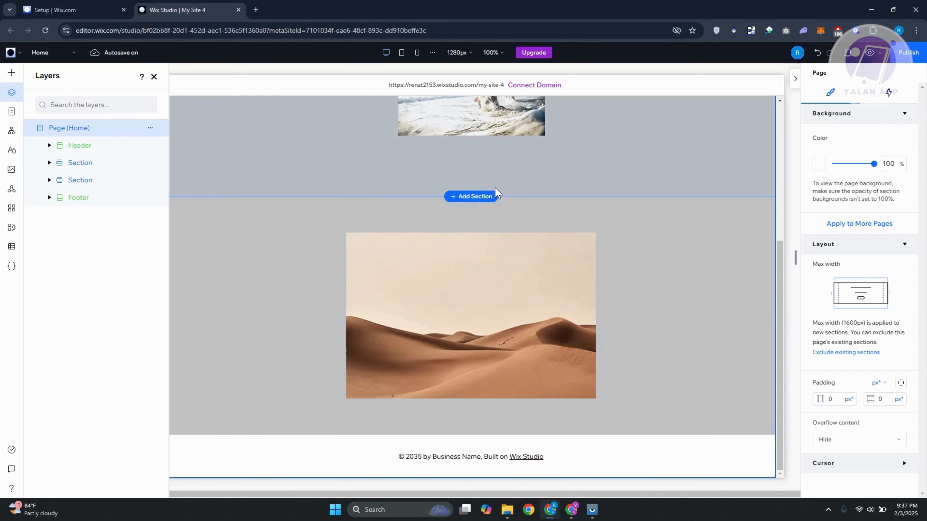
pyautogui.click(471, 197)
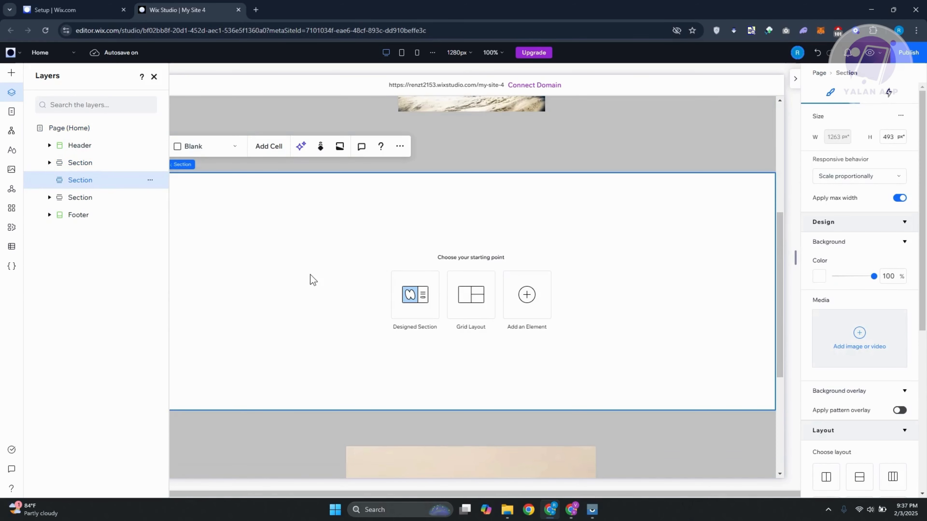
pyautogui.click(153, 77)
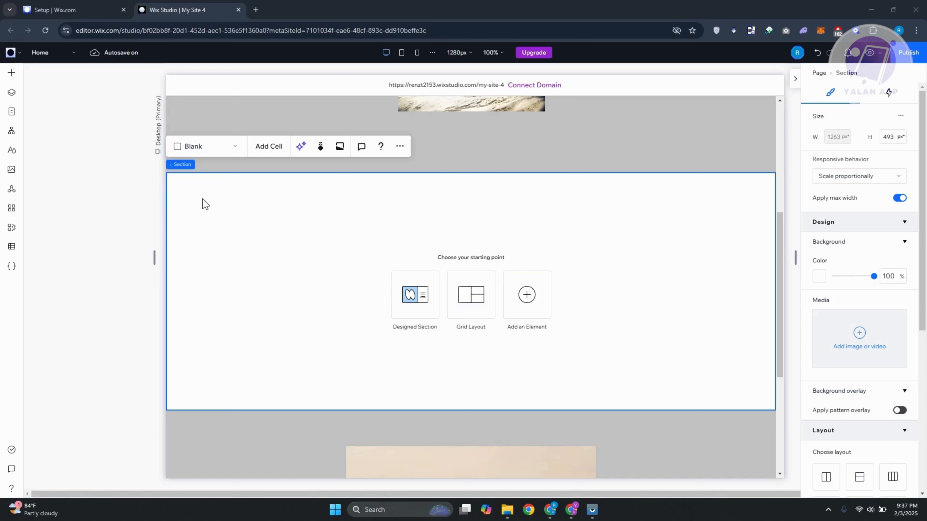
# Turn on advanced size settings and set the new section's height to 300 vh.
pyautogui.click(901, 116)
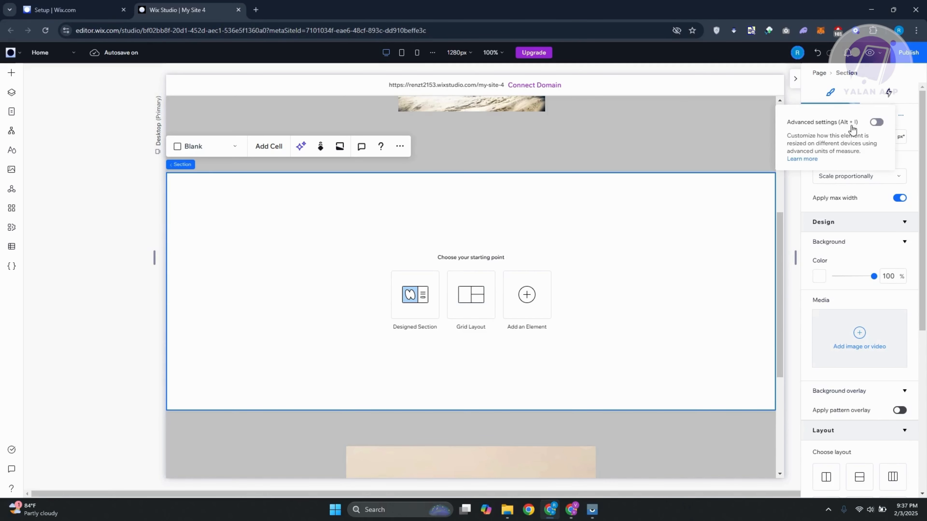
pyautogui.click(876, 122)
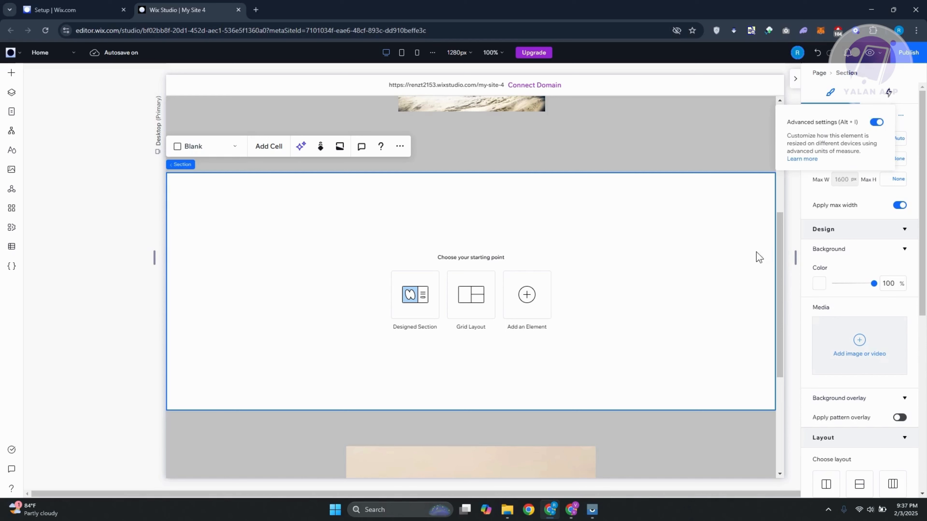
pyautogui.click(897, 139)
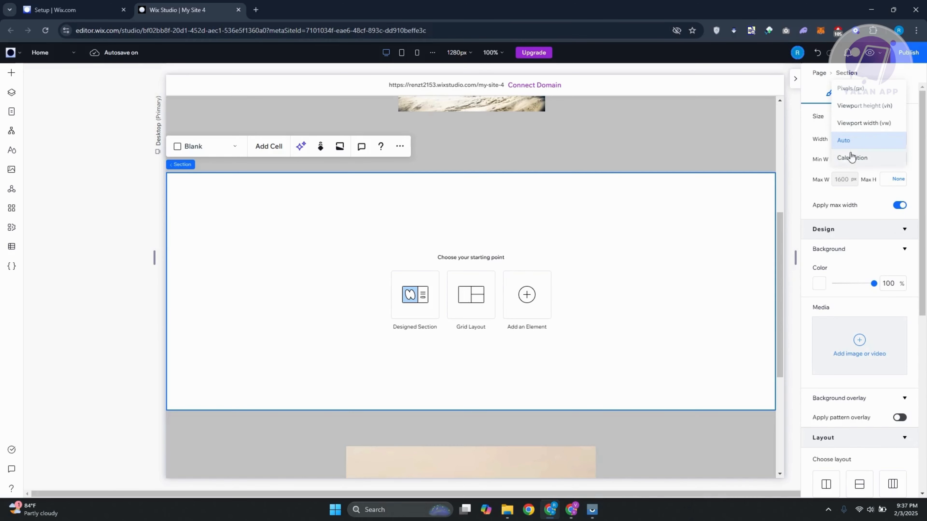
pyautogui.click(891, 110)
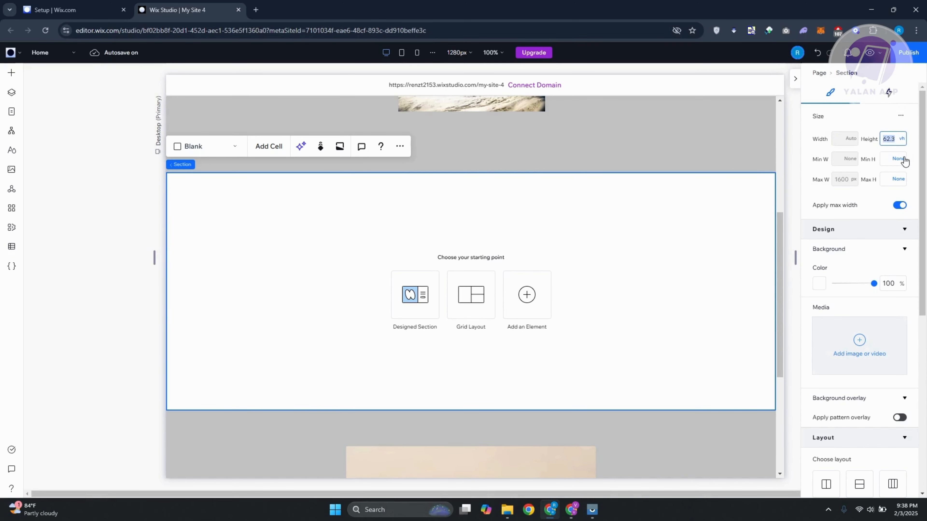
pyautogui.write('300')
pyautogui.press('Return')
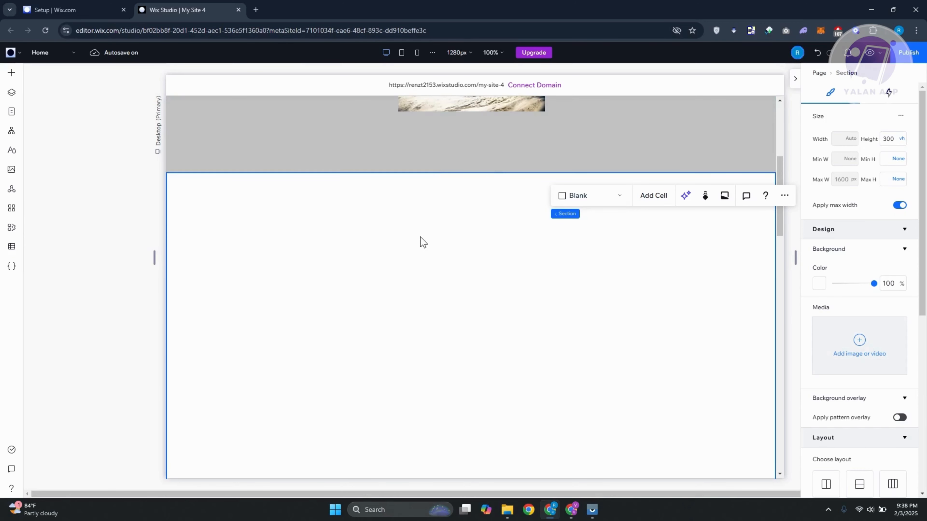
# Change the section's layout from Blank to Rows.
pyautogui.scroll(-3, 409, 226)
pyautogui.scroll(3, 466, 245)
pyautogui.click(379, 230)
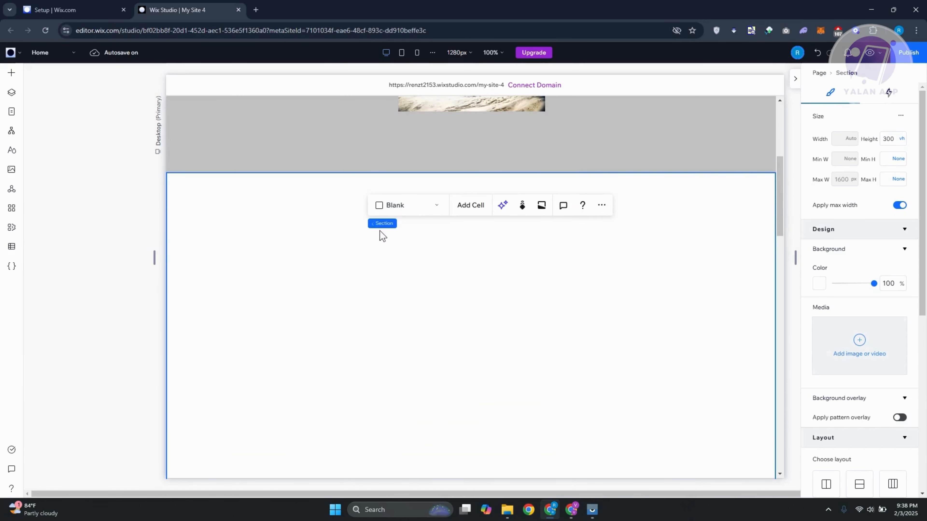
pyautogui.click(434, 210)
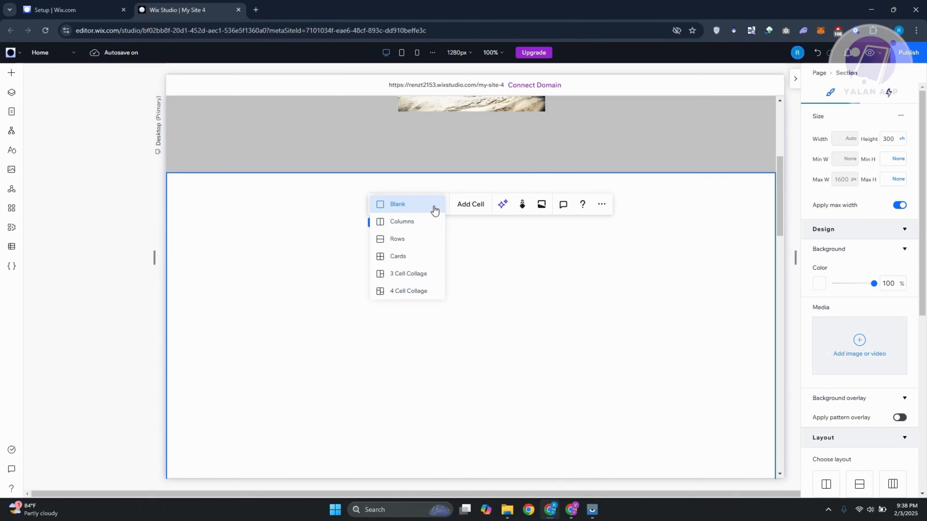
pyautogui.click(414, 239)
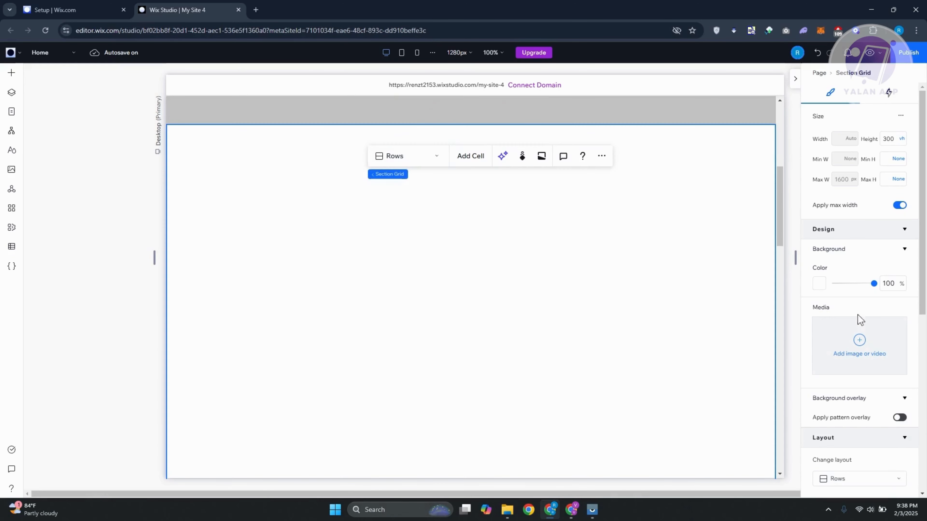
# Add a third row to the section grid.
pyautogui.scroll(-4, 835, 231)
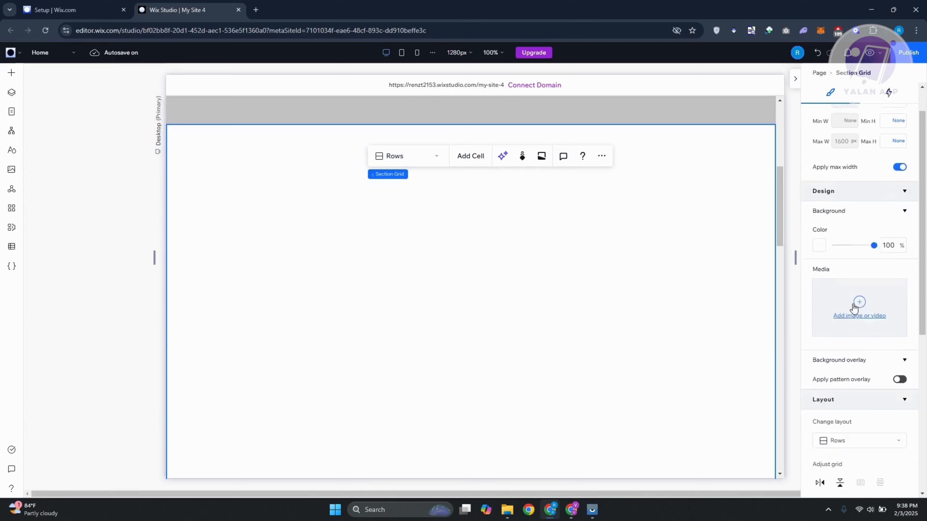
pyautogui.scroll(-4, 852, 321)
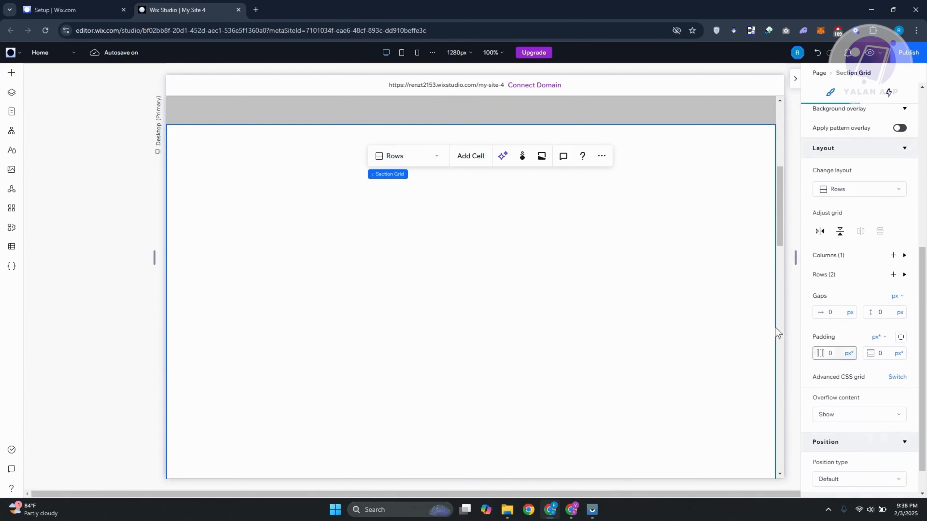
pyautogui.click(903, 275)
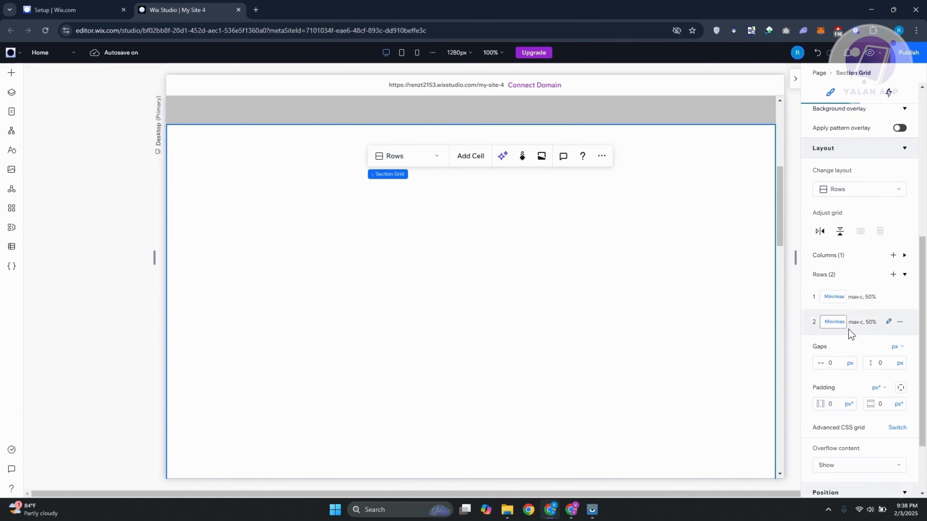
pyautogui.click(894, 274)
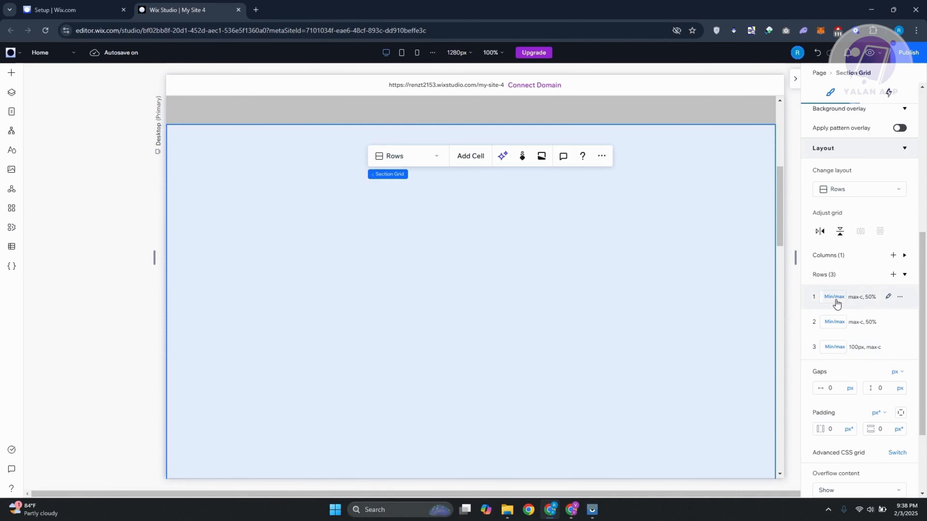
# Switch the sizes of all three grid rows to Fraction (fr) units.
pyautogui.click(835, 298)
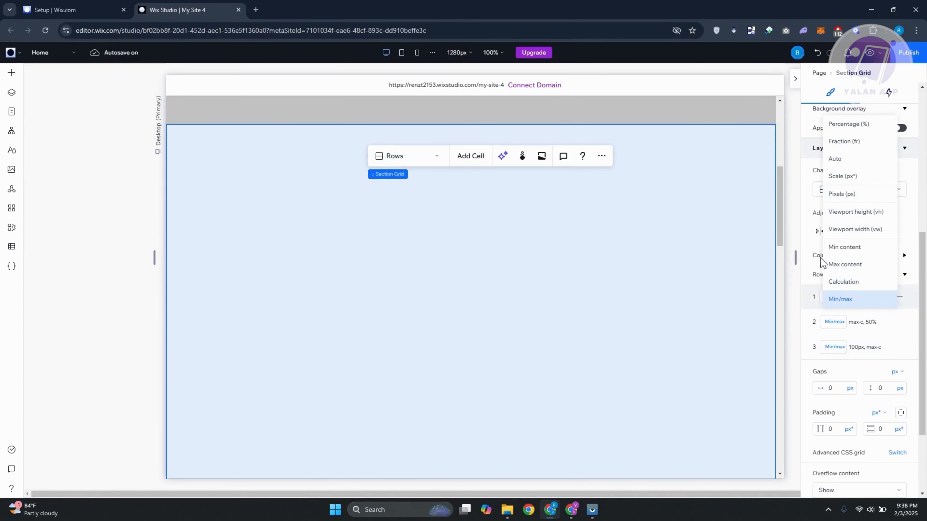
pyautogui.click(868, 142)
pyautogui.click(837, 326)
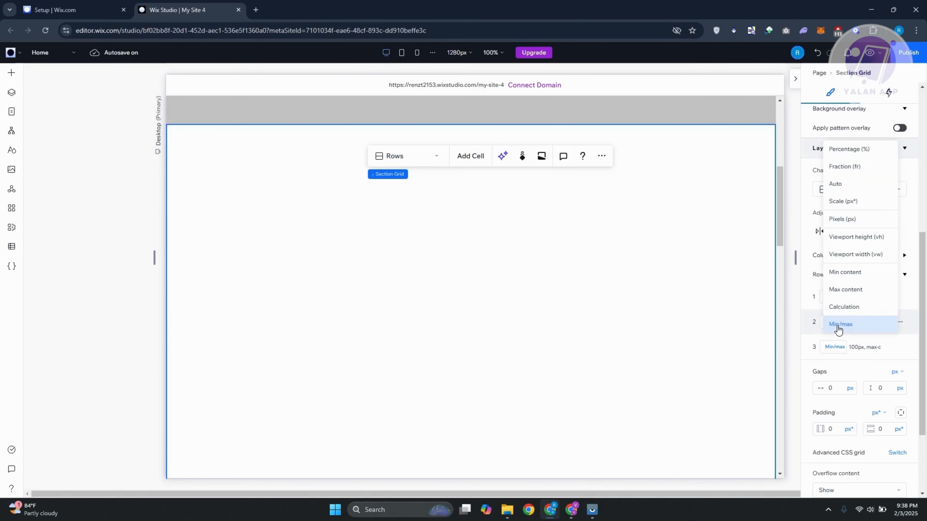
pyautogui.click(855, 167)
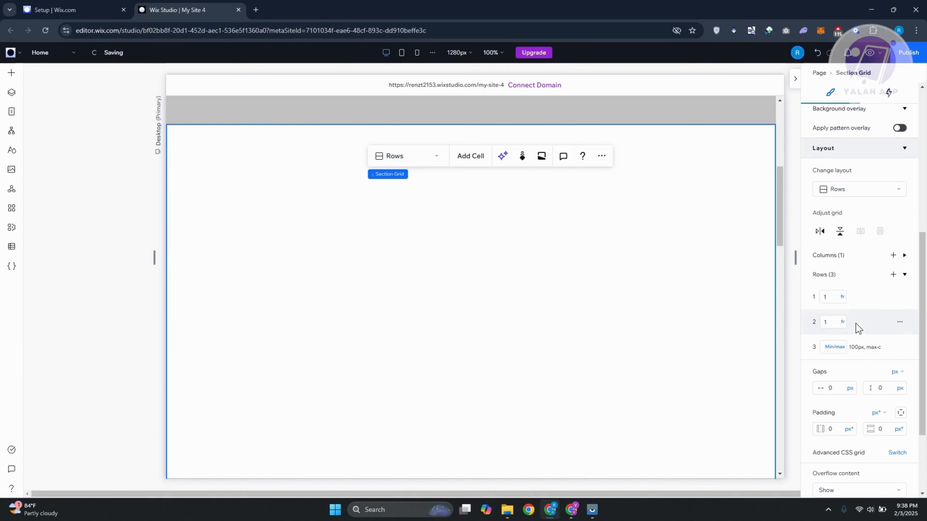
pyautogui.click(833, 349)
pyautogui.click(832, 191)
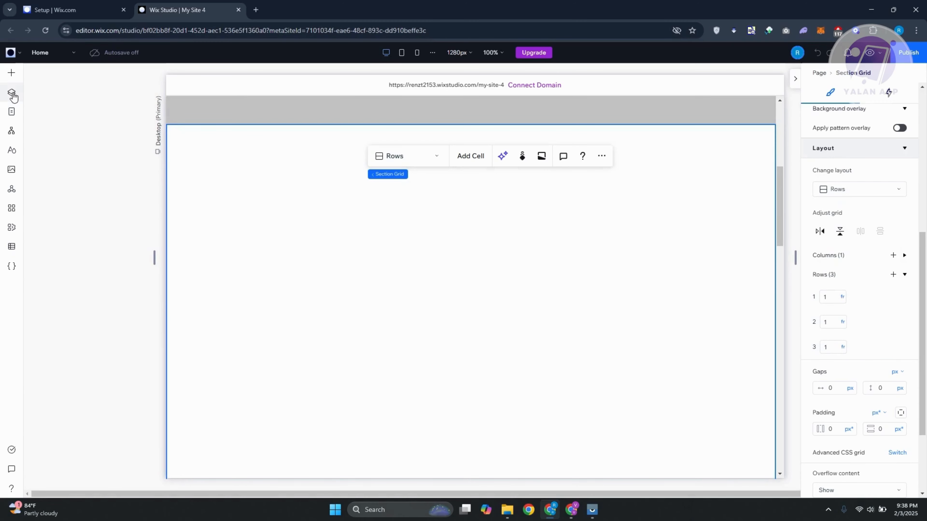
# Examine the section grid's three cells one by one in the layer list.
pyautogui.click(12, 94)
pyautogui.click(50, 180)
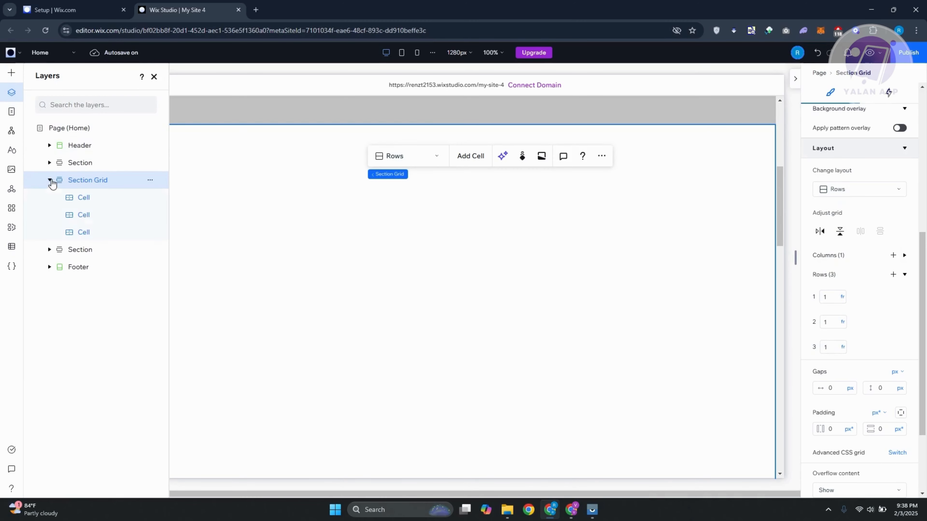
pyautogui.click(97, 199)
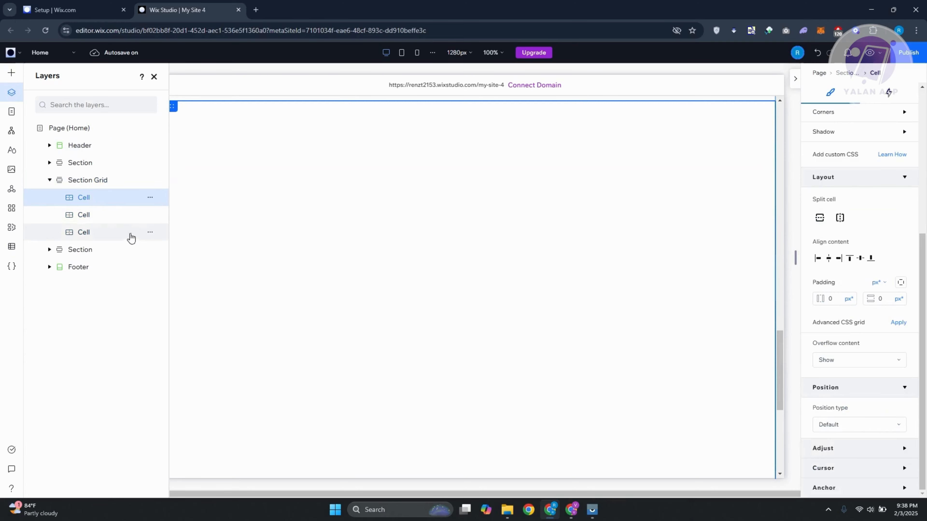
pyautogui.scroll(-2, 493, 271)
pyautogui.scroll(1, 492, 271)
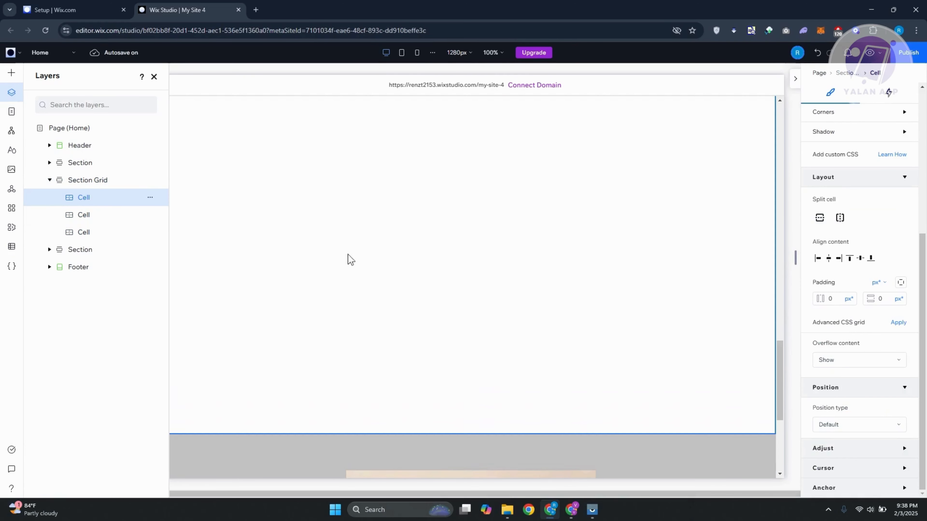
pyautogui.click(74, 215)
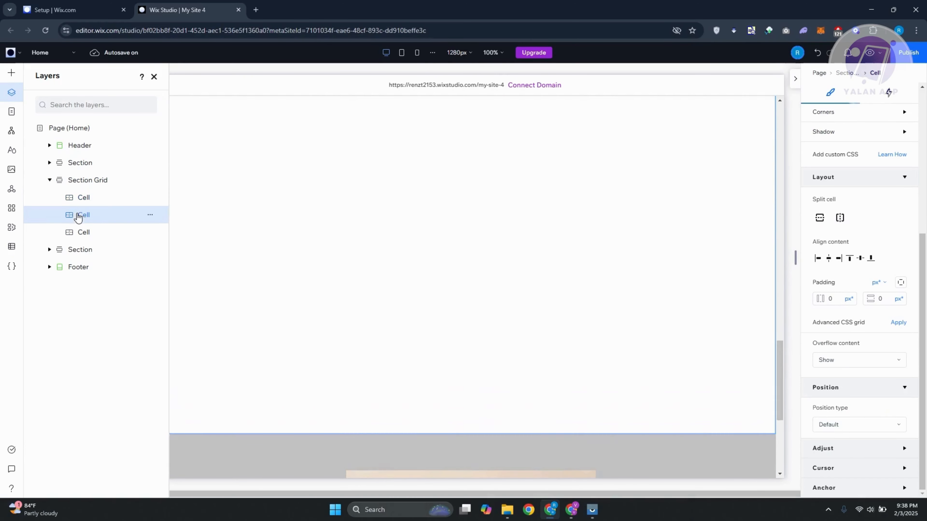
pyautogui.click(89, 237)
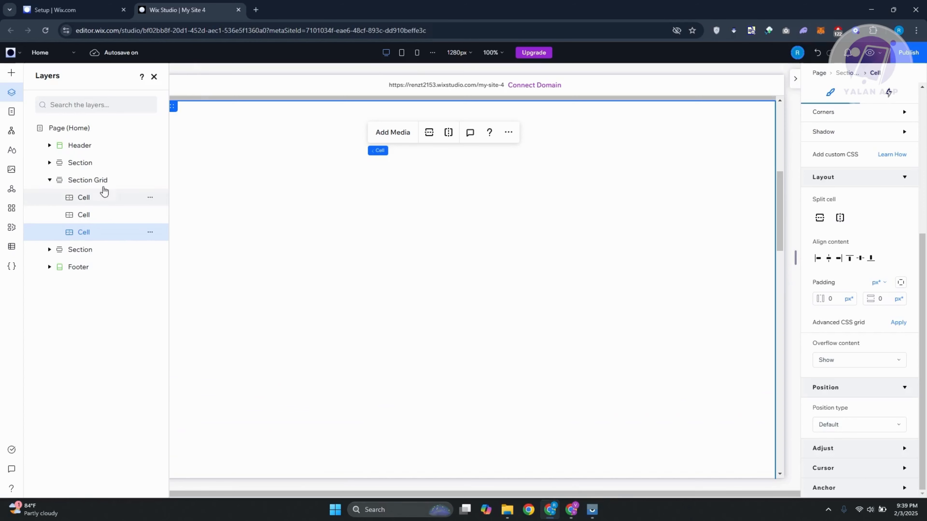
pyautogui.click(153, 77)
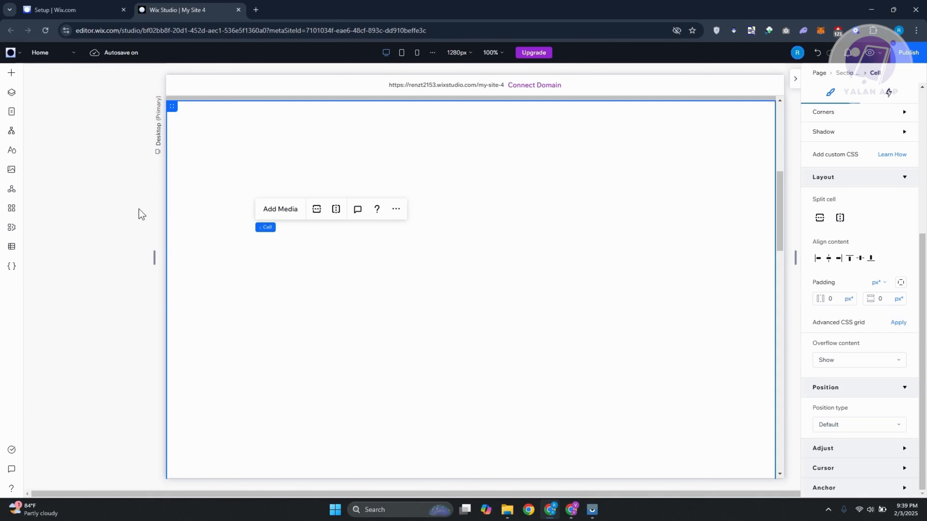
# Quick-add a container into the third cell of the section grid.
pyautogui.scroll(-2, 494, 304)
pyautogui.scroll(2, 500, 307)
pyautogui.scroll(-1, 440, 272)
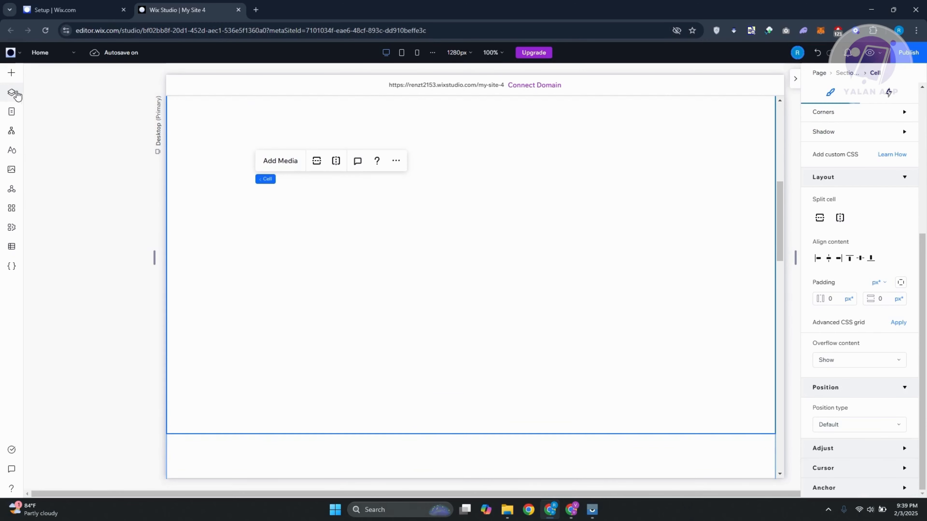
pyautogui.rightClick(463, 234)
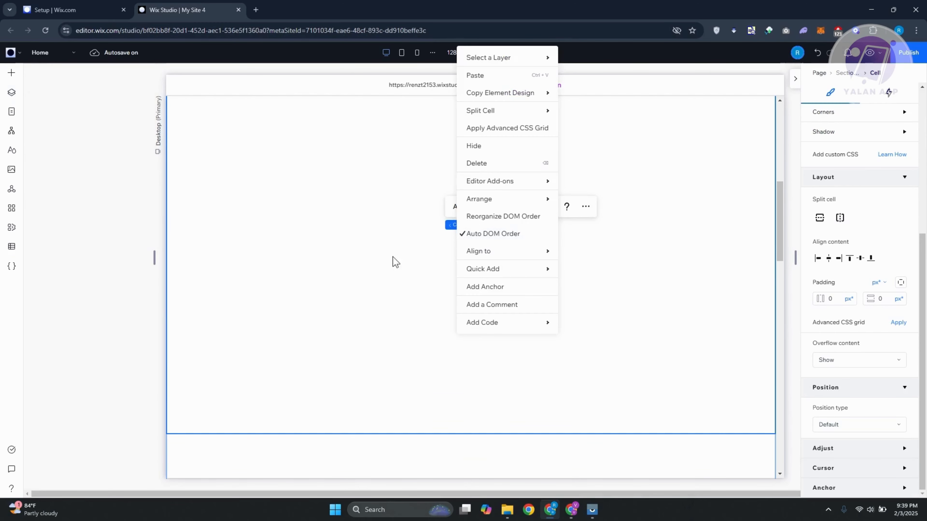
pyautogui.moveTo(493, 270)
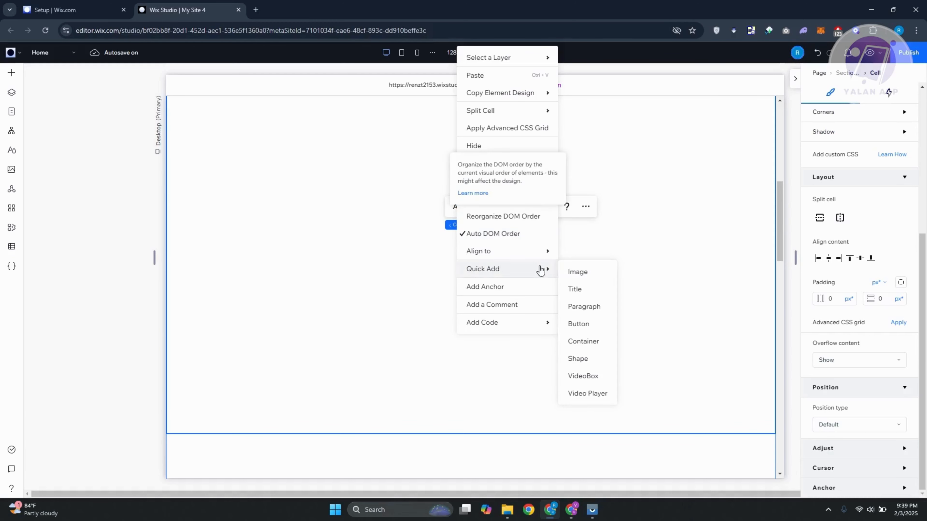
pyautogui.click(595, 344)
# Stretch the new container to fill its cell.
pyautogui.click(517, 275)
pyautogui.moveTo(517, 275); pyautogui.dragTo(464, 244)
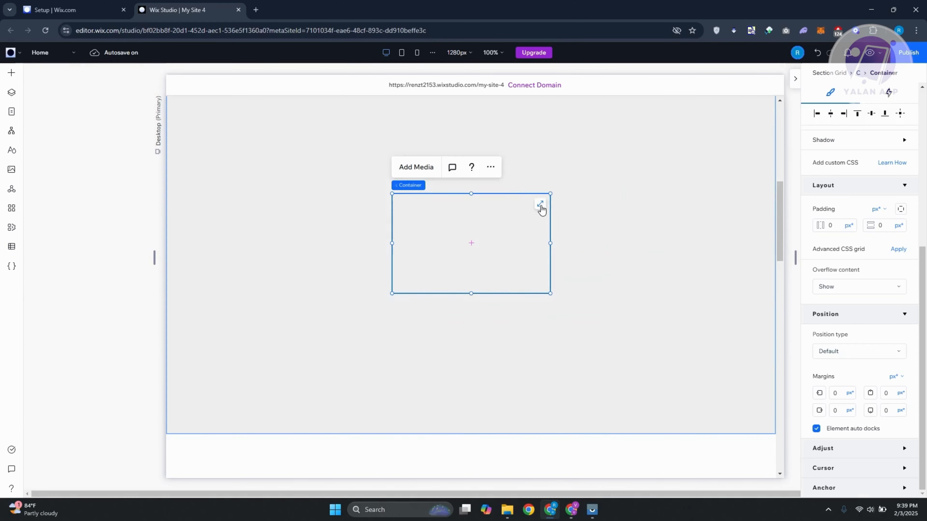
pyautogui.click(540, 207)
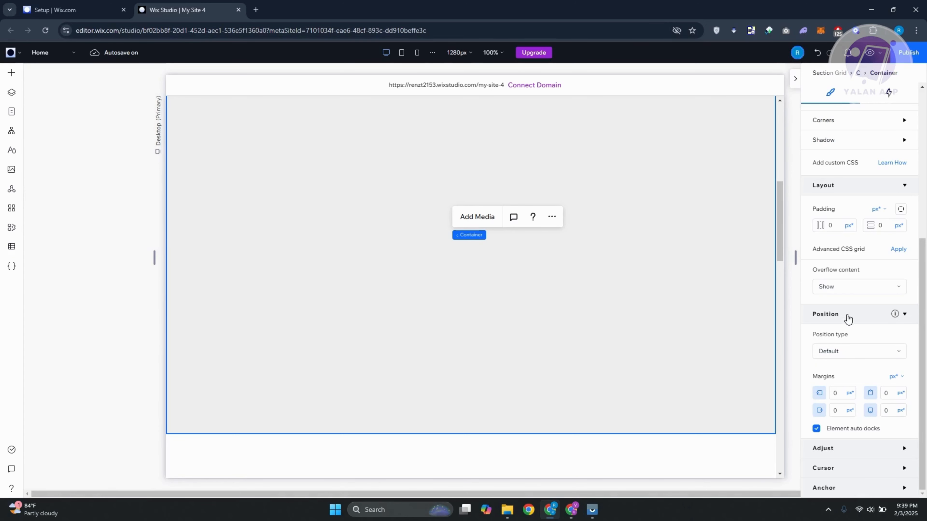
# Set the container's margins in percentage units to 5% on all four sides.
pyautogui.click(897, 379)
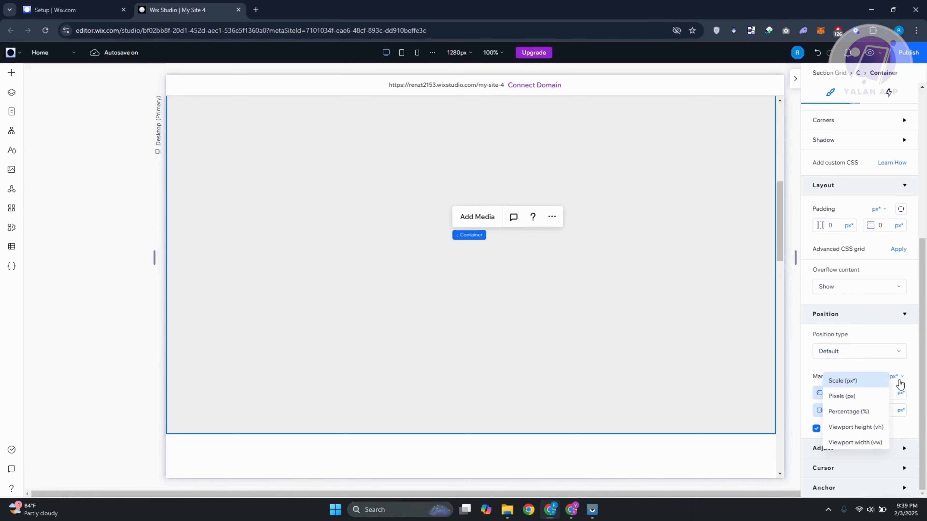
pyautogui.click(862, 413)
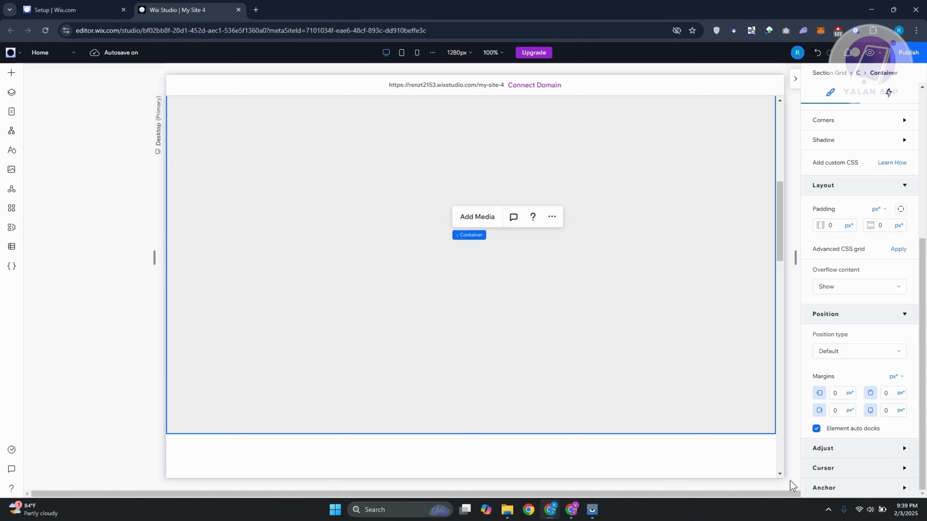
pyautogui.click(840, 397)
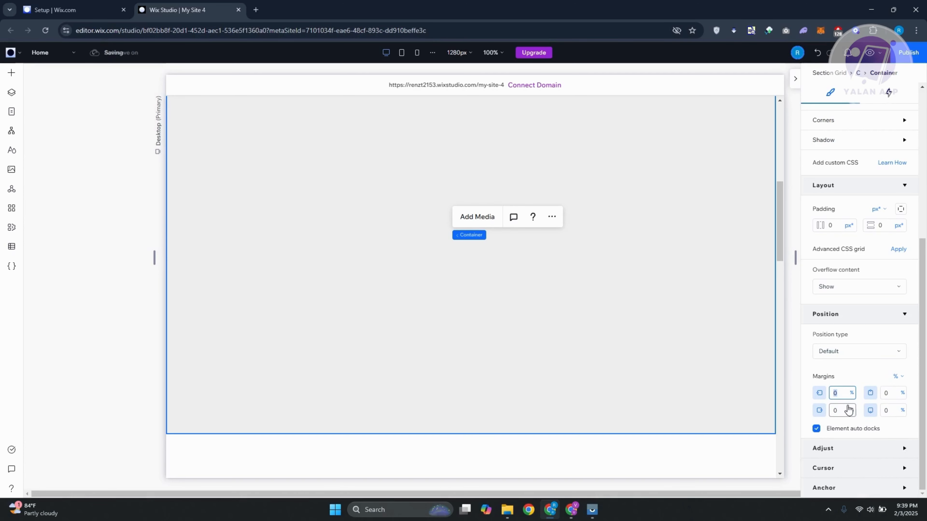
pyautogui.write('5')
pyautogui.press('Tab')
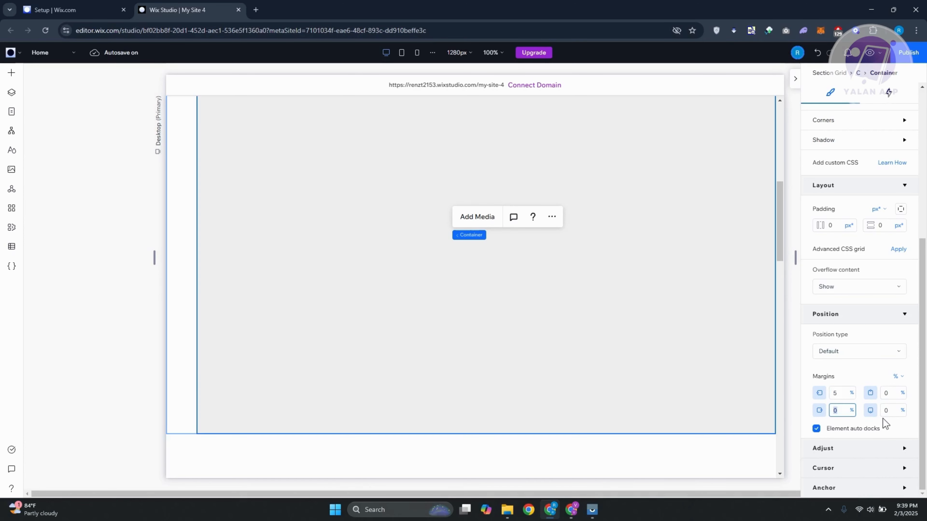
pyautogui.write('5')
pyautogui.press('Tab')
pyautogui.write('5')
pyautogui.press('Tab')
pyautogui.click(657, 336)
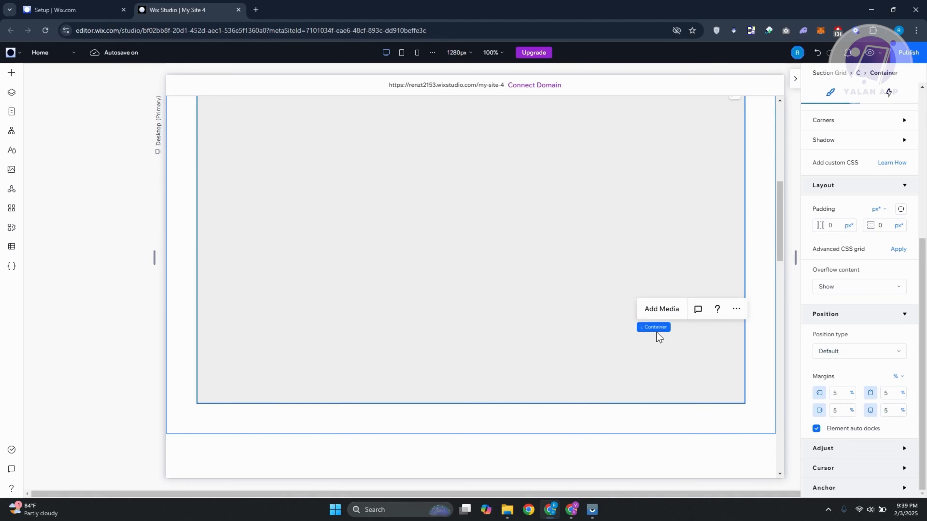
# Paste a copy of the container into the section grid's next cell.
pyautogui.click(331, 242)
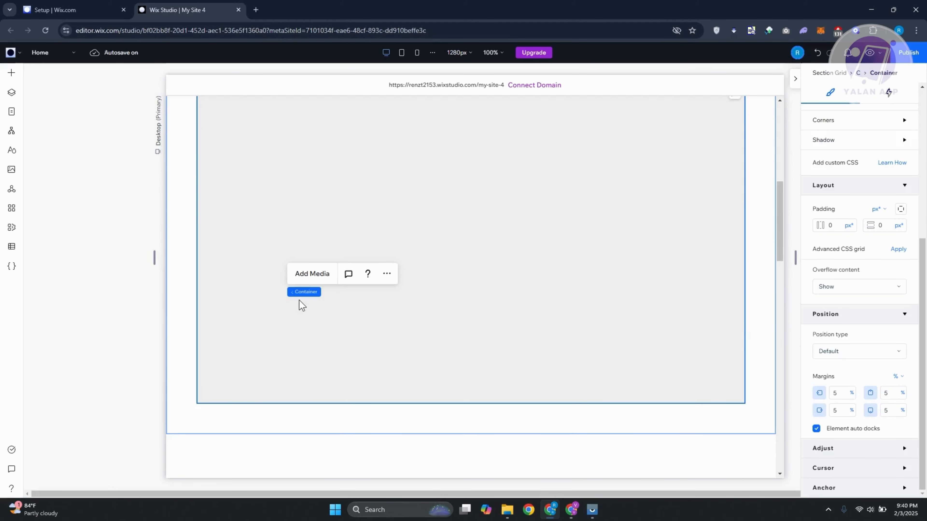
pyautogui.scroll(-5, 533, 356)
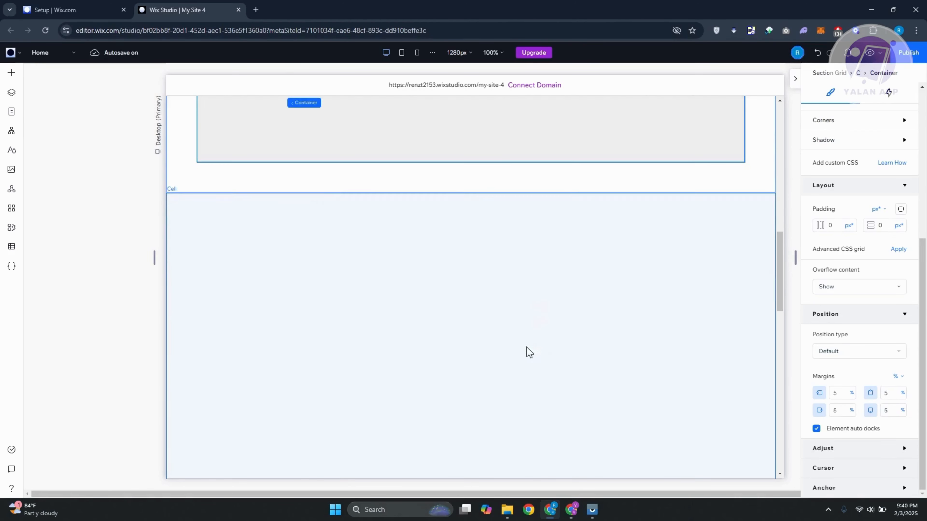
pyautogui.click(416, 304)
pyautogui.hotkey('ctrl', 'v')
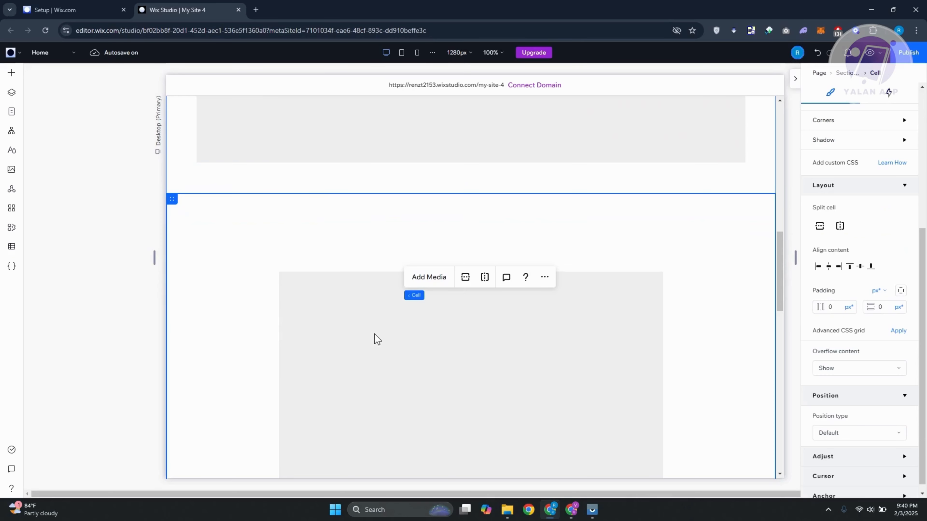
# Stretch the pasted container to fill its cell and set its margins in percentages to 5% on all four sides.
pyautogui.scroll(-3, 374, 335)
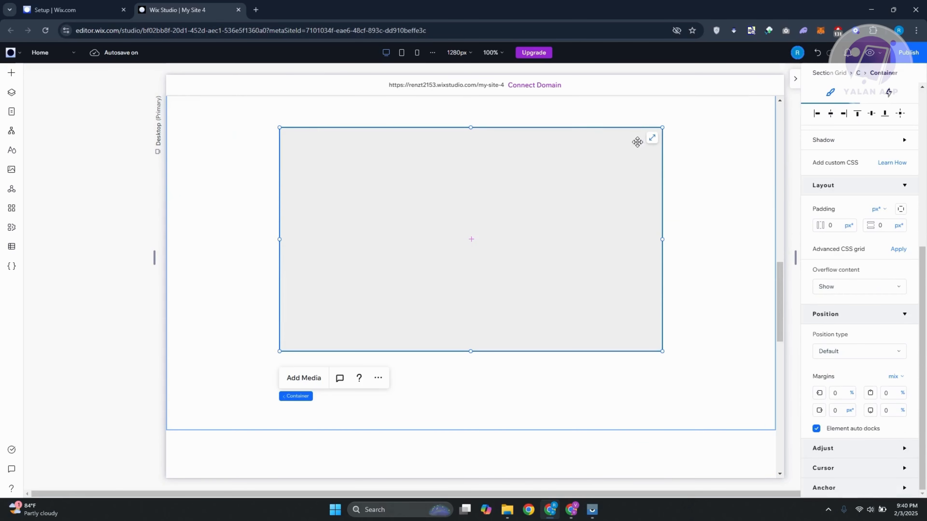
pyautogui.click(652, 138)
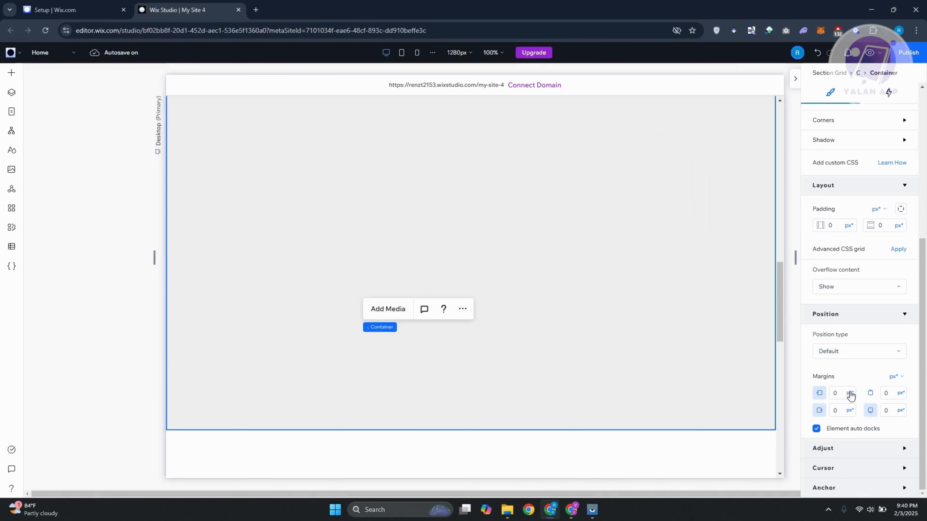
pyautogui.click(896, 376)
pyautogui.click(866, 414)
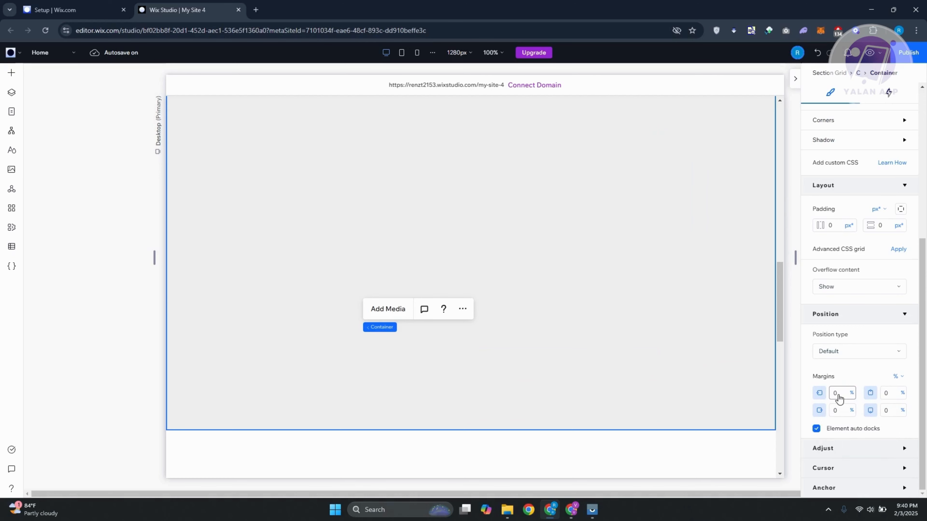
pyautogui.write('5')
pyautogui.click(838, 410)
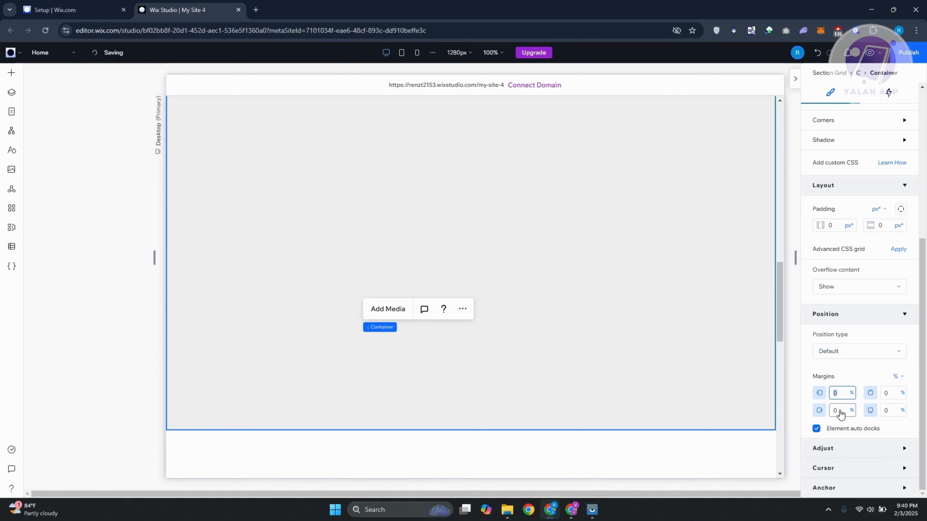
pyautogui.write('5')
pyautogui.click(890, 393)
pyautogui.write('5')
pyautogui.click(896, 408)
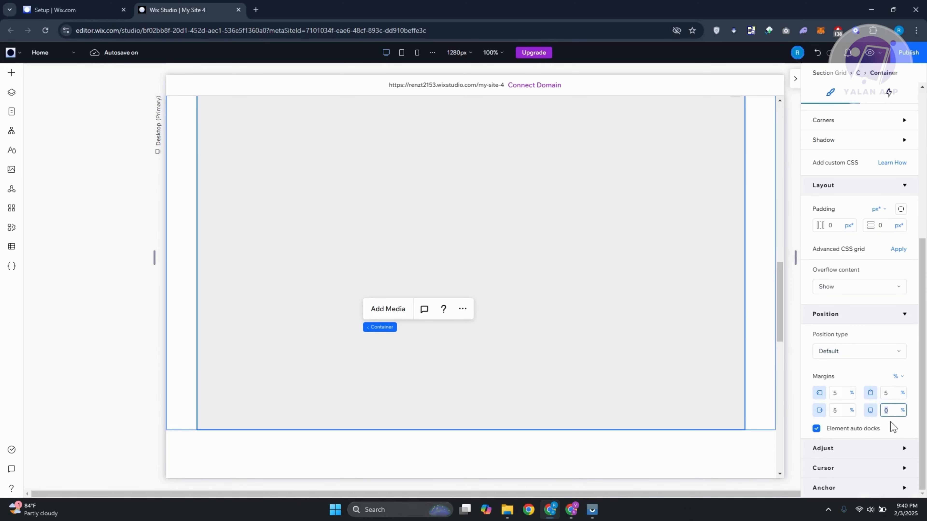
pyautogui.write('5')
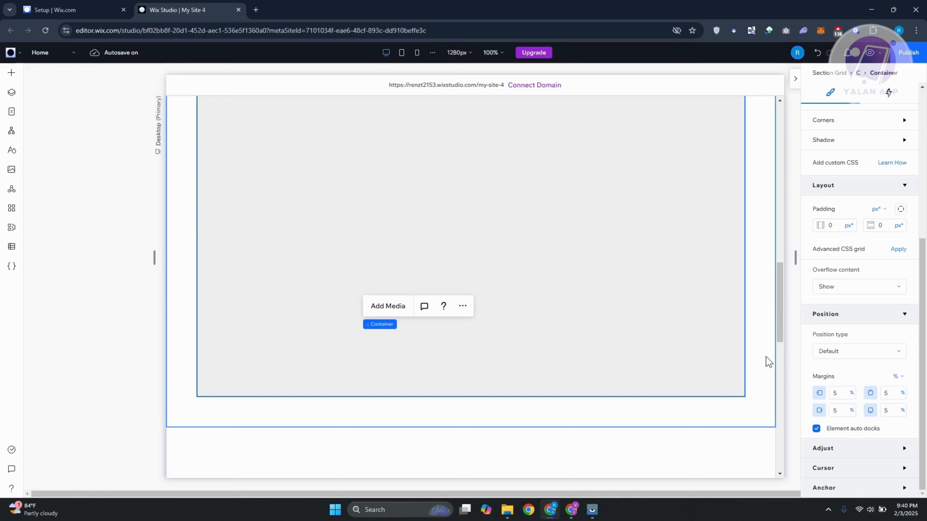
# Select the container in the following grid cell and stretch it to fill the cell.
pyautogui.scroll(-5, 440, 281)
pyautogui.click(437, 279)
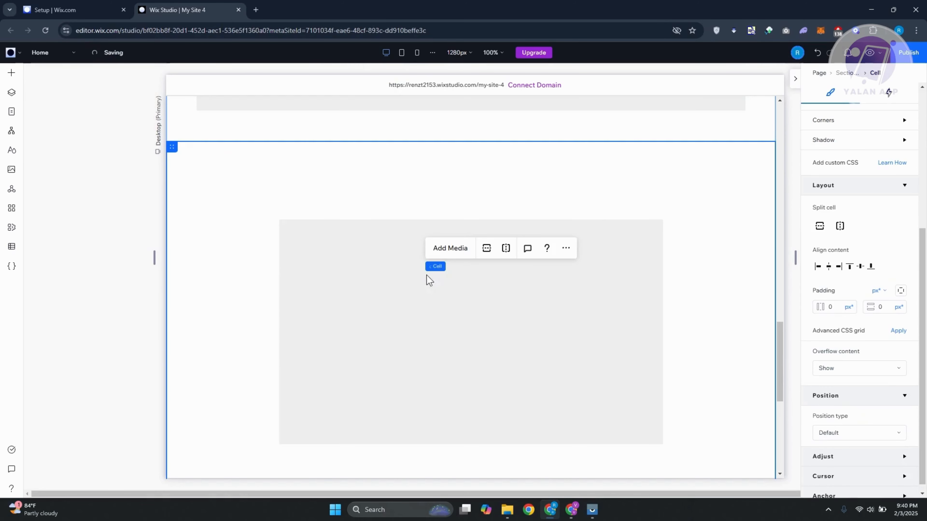
pyautogui.click(434, 333)
pyautogui.click(653, 237)
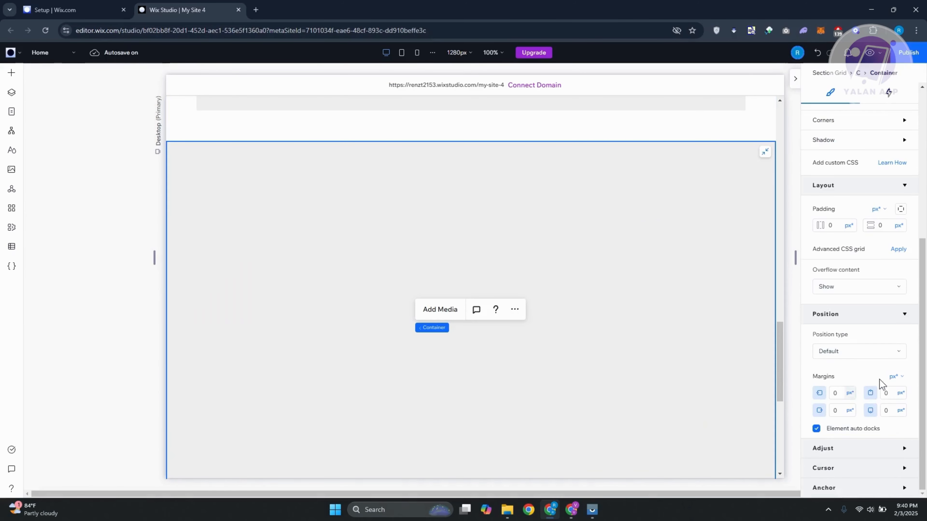
# Switch this container's margins to percentage units and set the left, top and right margins to 5%.
pyautogui.click(900, 375)
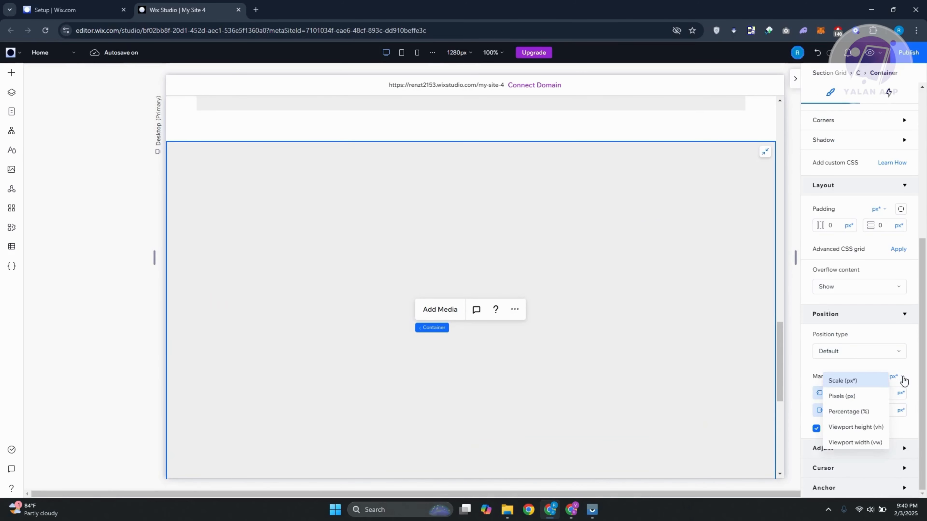
pyautogui.click(870, 414)
pyautogui.click(839, 393)
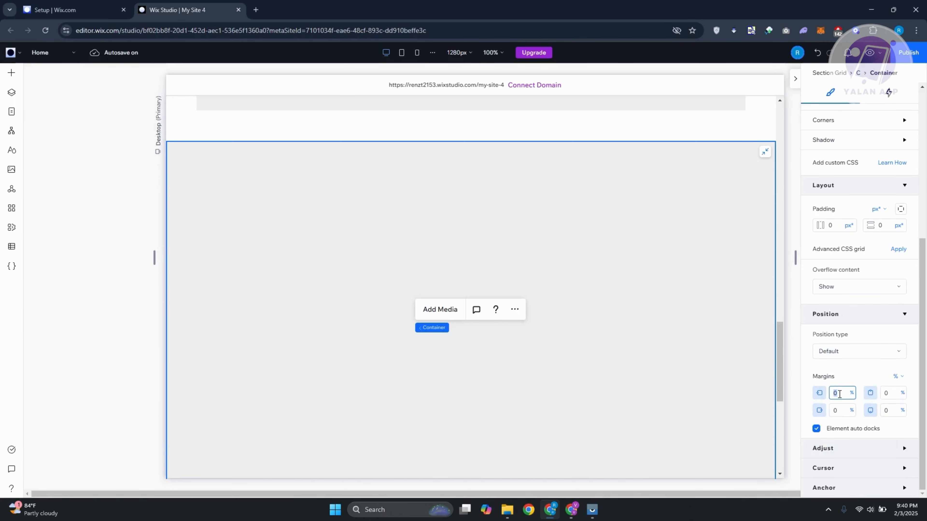
pyautogui.write('5')
pyautogui.click(888, 393)
pyautogui.write('5')
pyautogui.click(838, 410)
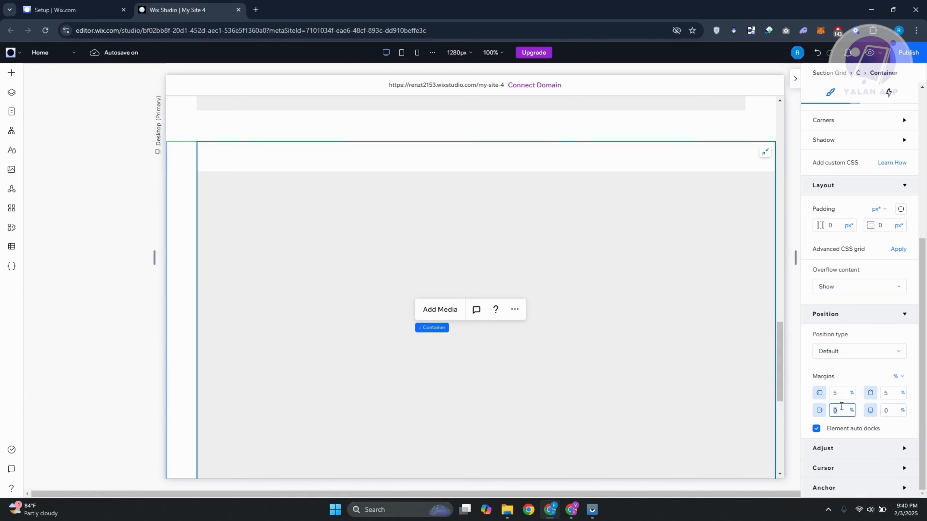
pyautogui.write('5')
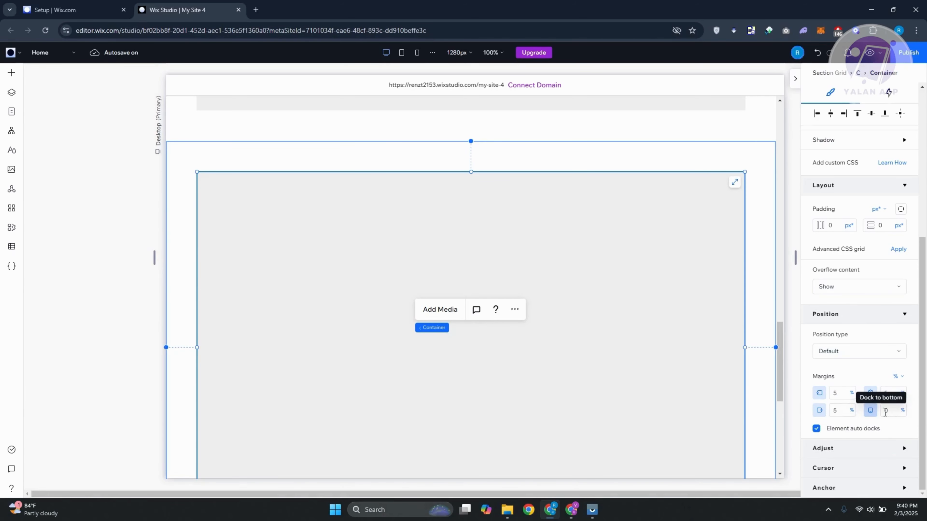
# Set the container's bottom margin to 5%, toggle the top and bottom docking, and re-enter the top margin as 5%.
pyautogui.click(886, 410)
pyautogui.write('50')
pyautogui.click(893, 394)
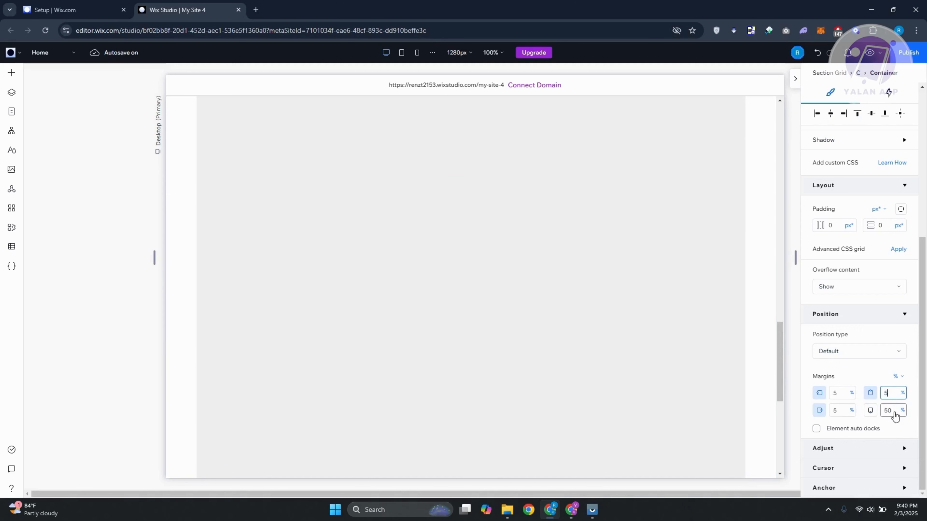
pyautogui.click(893, 410)
pyautogui.write('5')
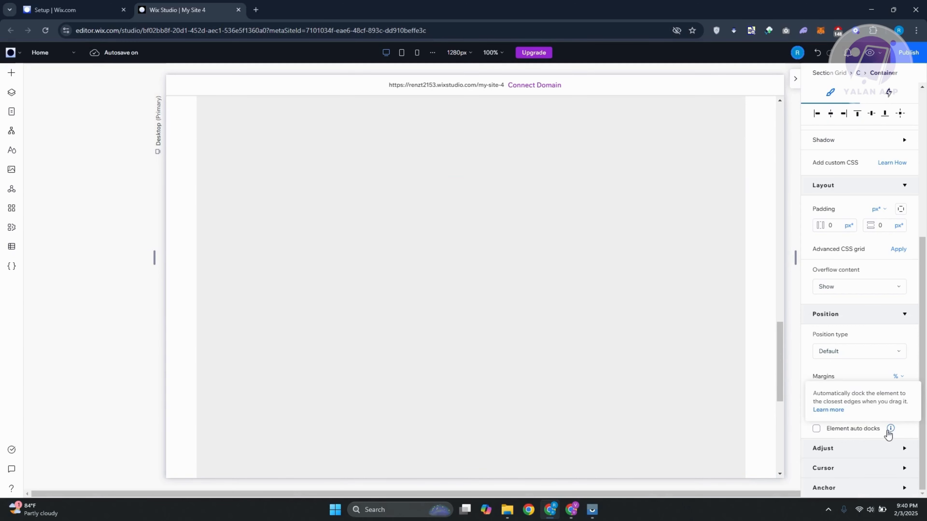
pyautogui.click(873, 414)
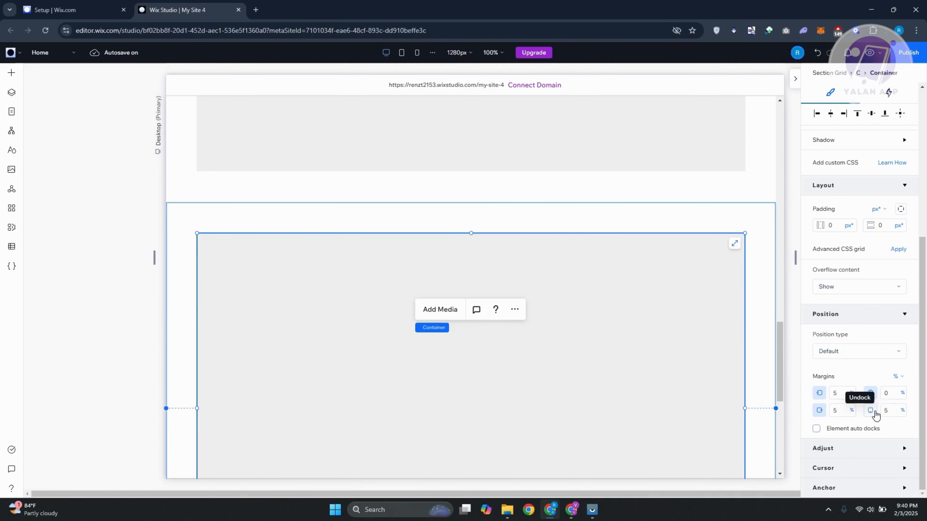
pyautogui.click(875, 414)
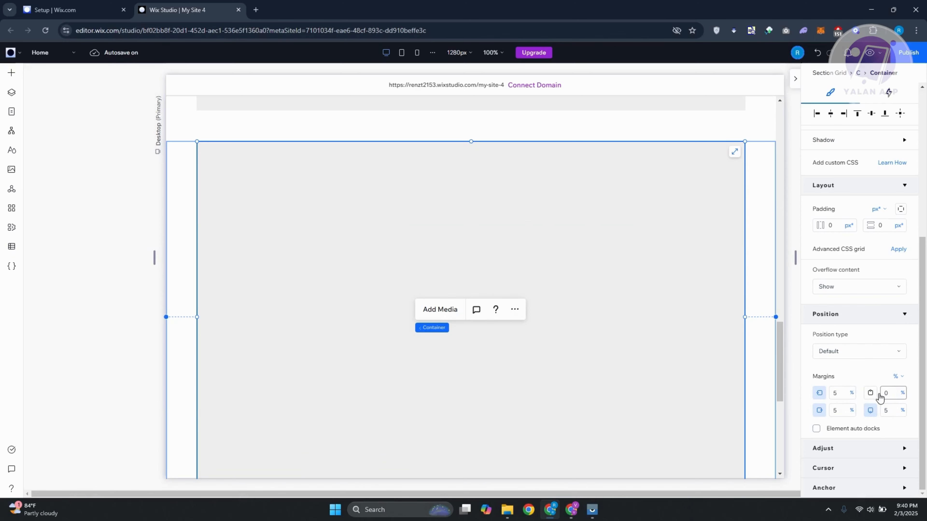
pyautogui.click(872, 393)
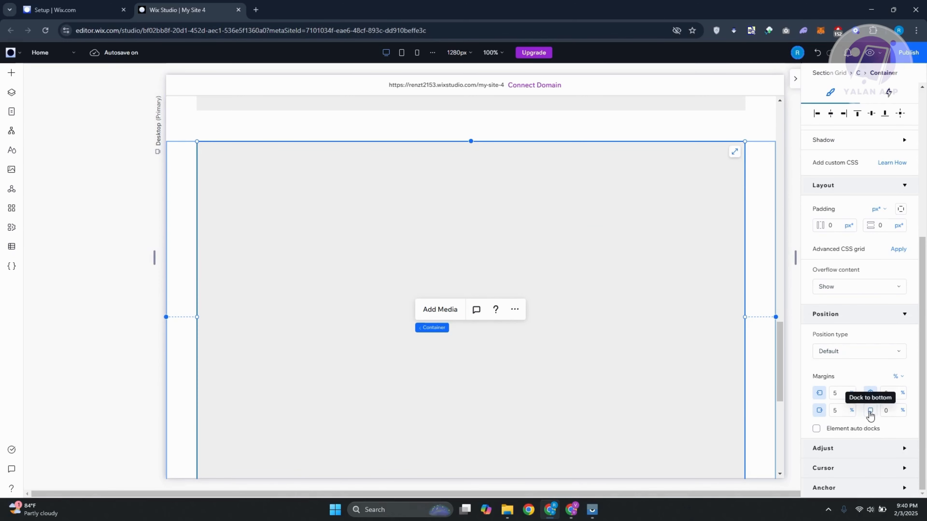
pyautogui.click(869, 409)
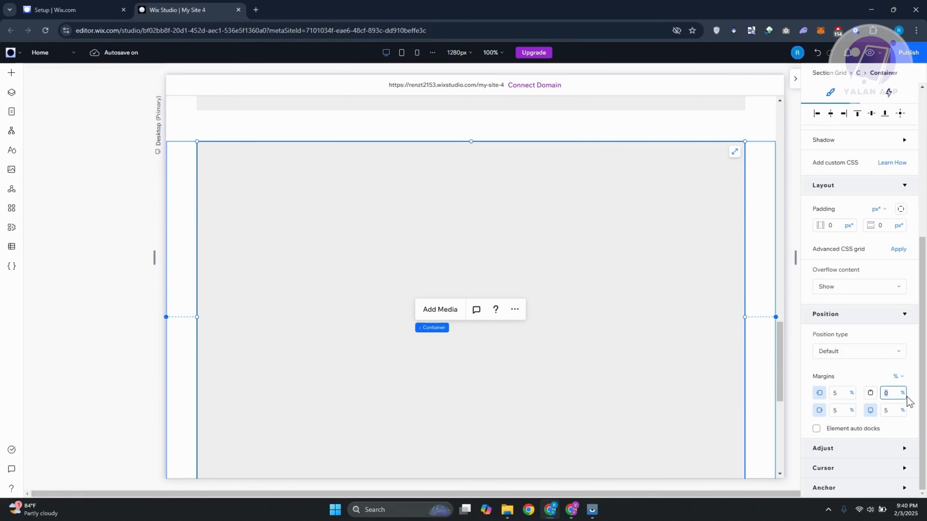
pyautogui.write('5')
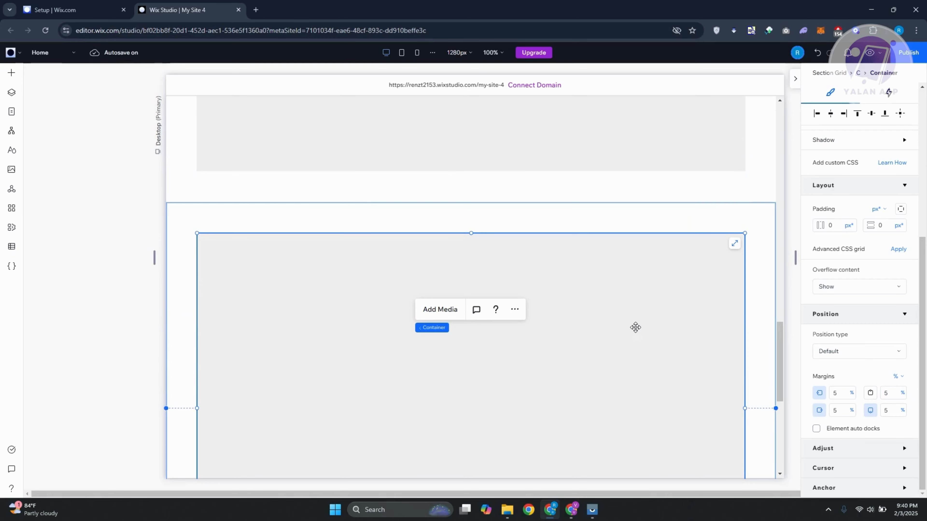
# Review the section grid's cells and their containers on the canvas and in the layer list.
pyautogui.scroll(-4, 700, 297)
pyautogui.scroll(-2, 700, 298)
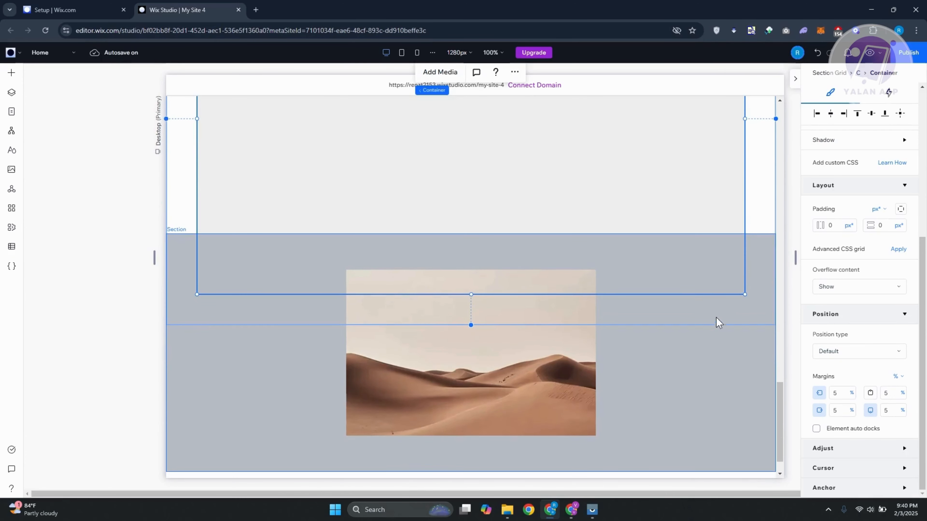
pyautogui.scroll(3, 502, 341)
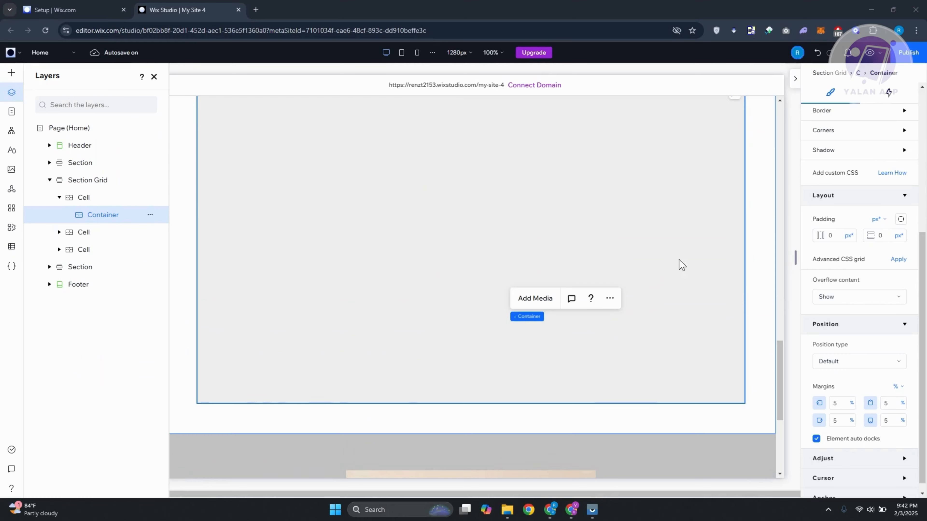
pyautogui.scroll(-3, 680, 263)
pyautogui.scroll(-3, 678, 262)
pyautogui.click(498, 275)
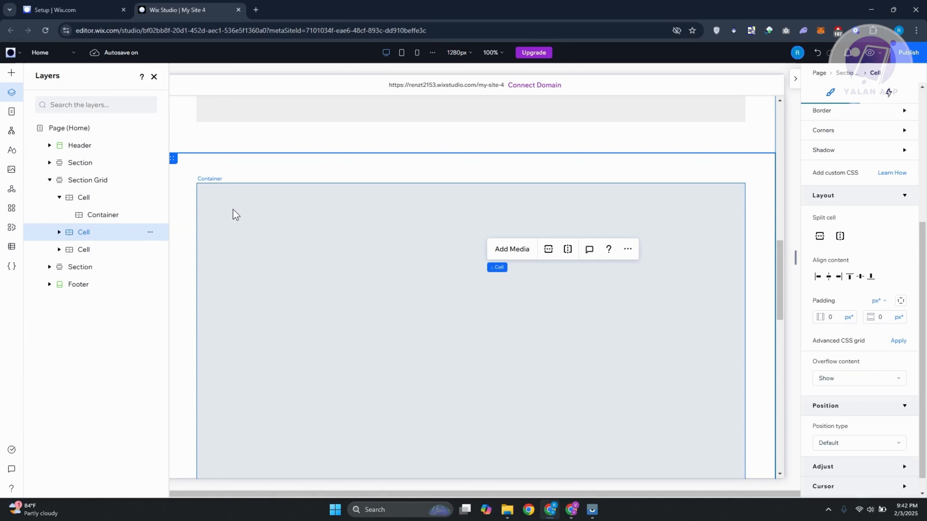
pyautogui.scroll(5, 255, 274)
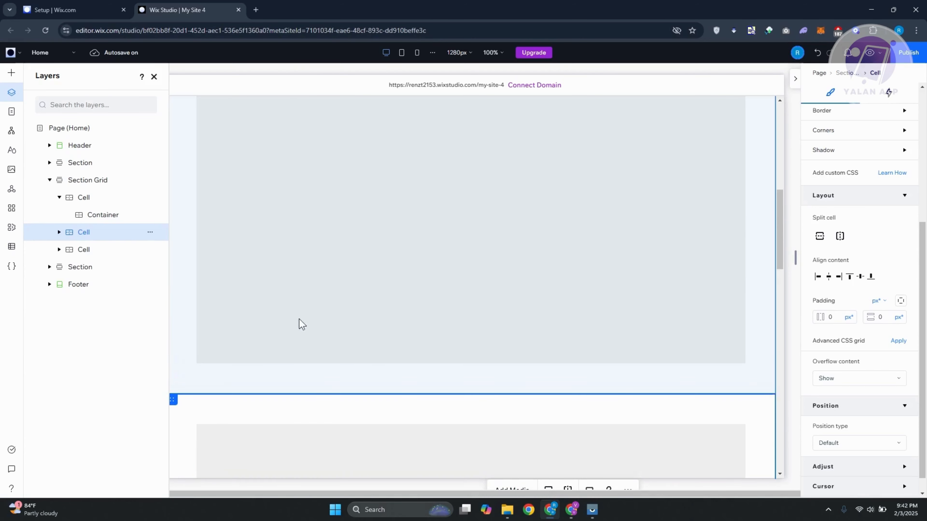
pyautogui.scroll(-3, 300, 321)
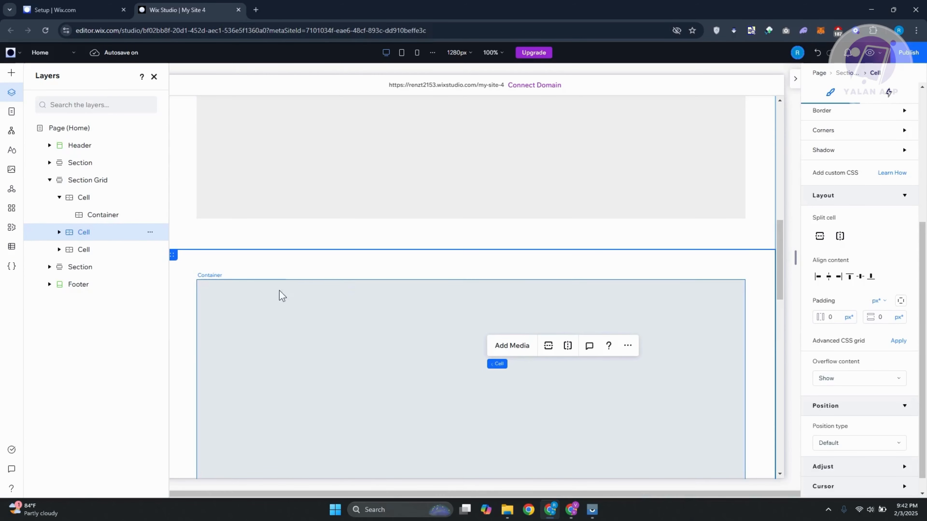
pyautogui.scroll(-2, 350, 351)
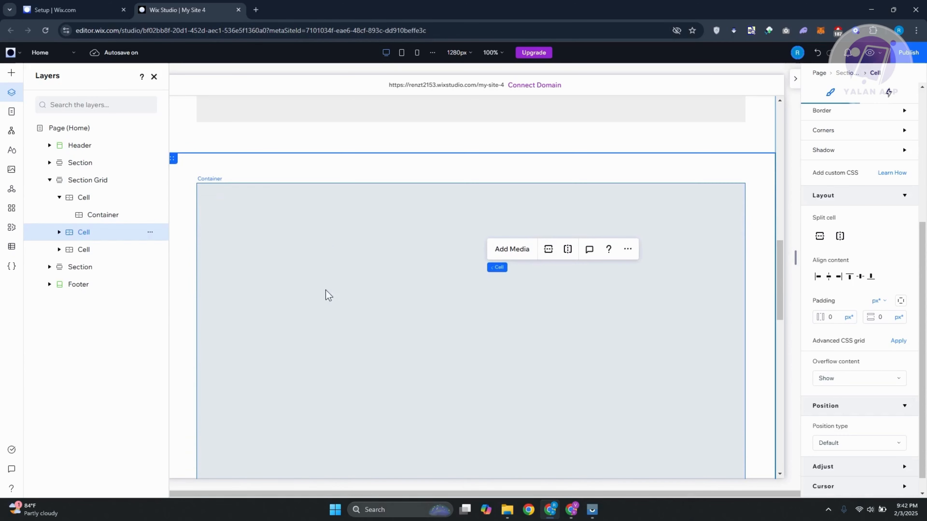
# Select the container in the second grid cell and fill its background with the blue theme colour.
pyautogui.click(320, 238)
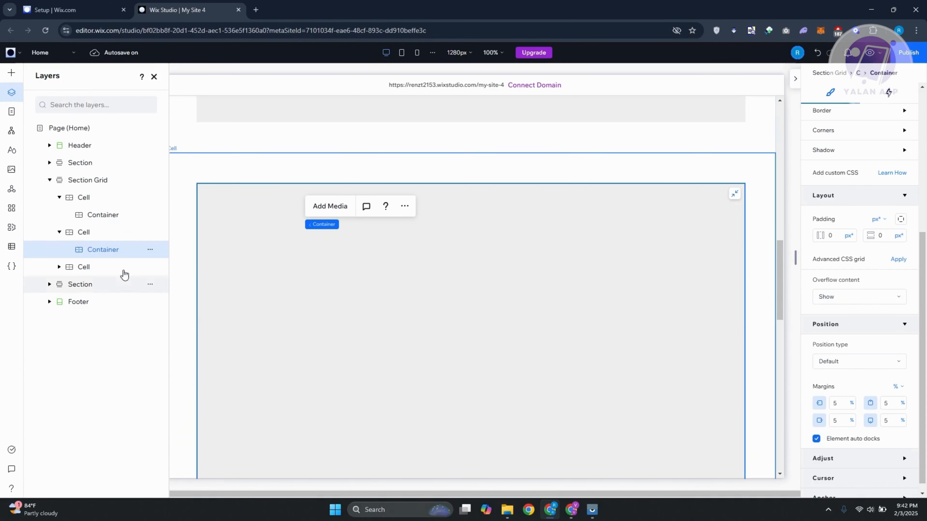
pyautogui.scroll(-2, 516, 324)
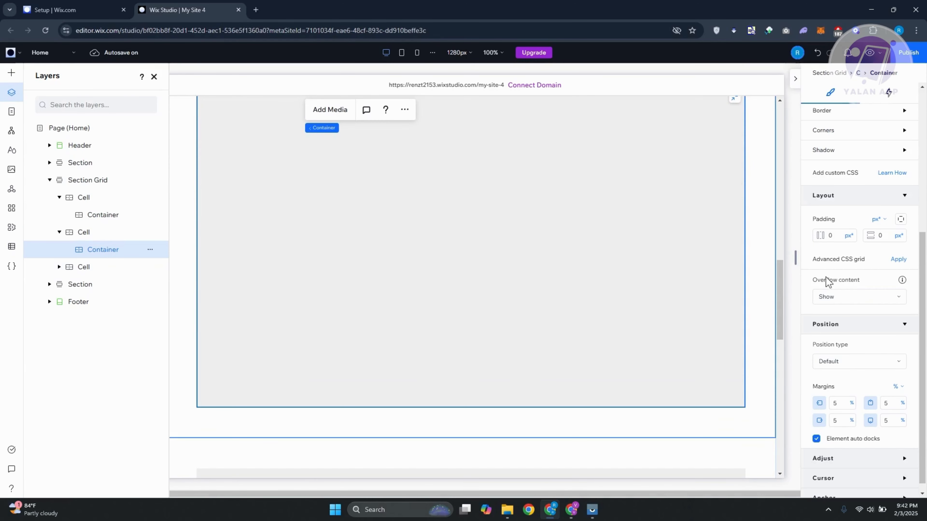
pyautogui.scroll(5, 844, 283)
pyautogui.scroll(1, 691, 272)
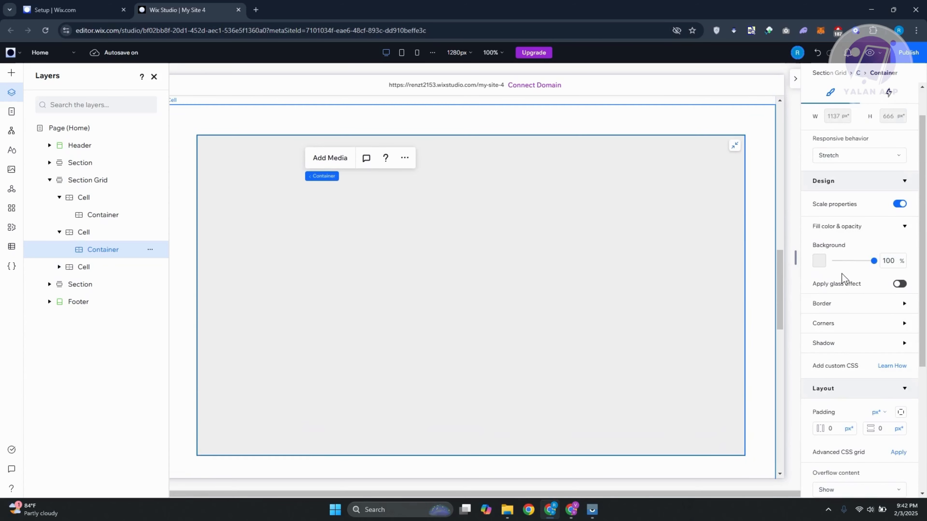
pyautogui.click(819, 263)
pyautogui.click(828, 367)
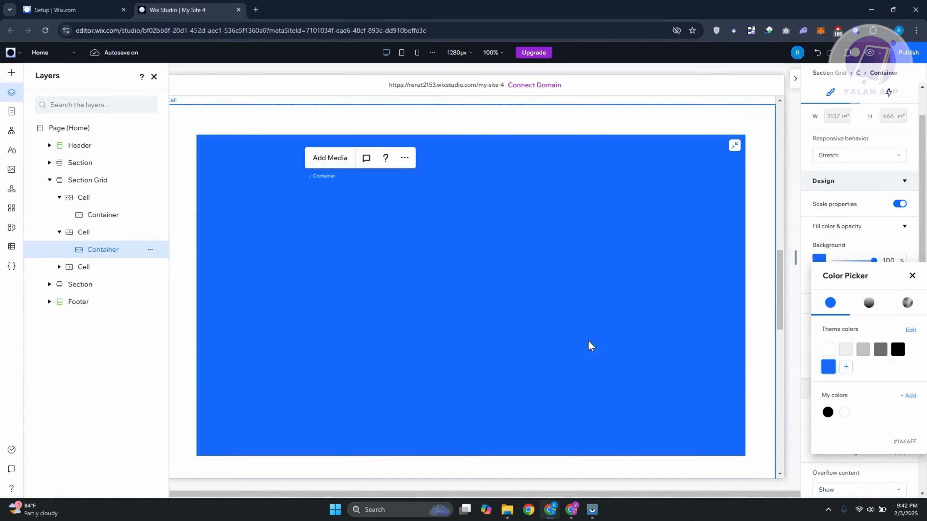
# Select the first grid cell, add a custom theme colour #FF8E8E through its background picker, and undo the cell's fill.
pyautogui.click(780, 308)
pyautogui.moveTo(781, 308); pyautogui.dragTo(779, 375)
pyautogui.click(760, 357)
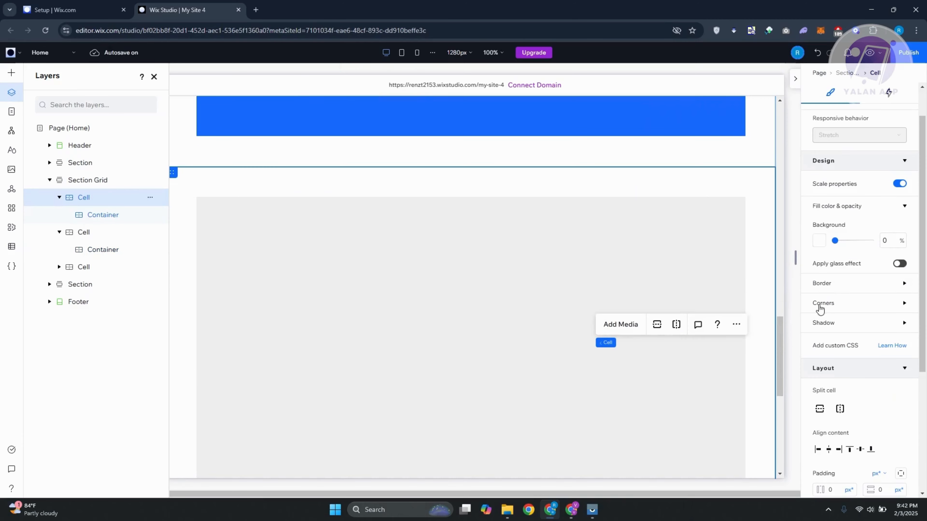
pyautogui.click(826, 241)
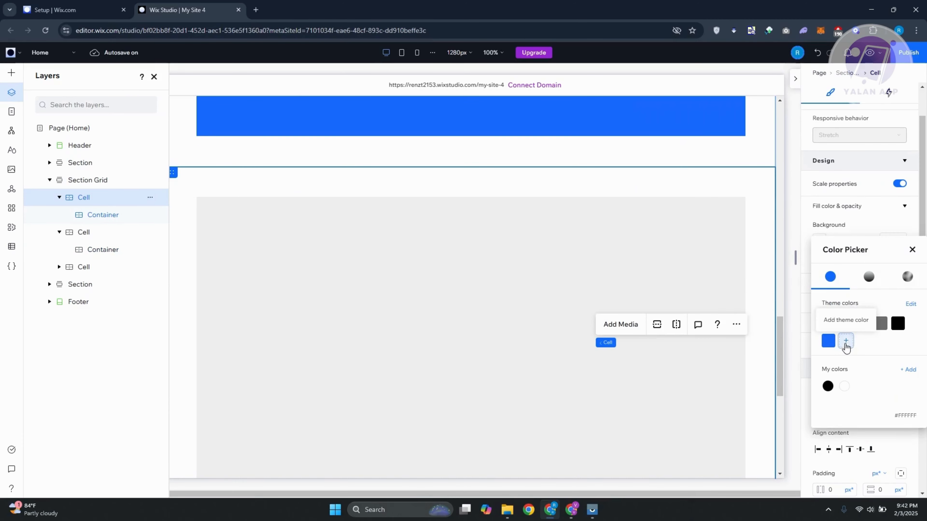
pyautogui.click(845, 340)
pyautogui.click(862, 264)
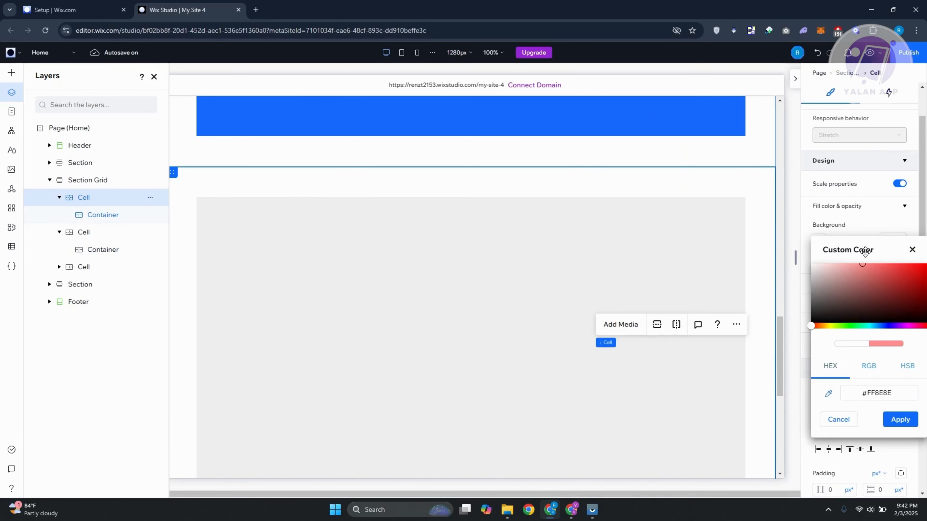
pyautogui.click(900, 420)
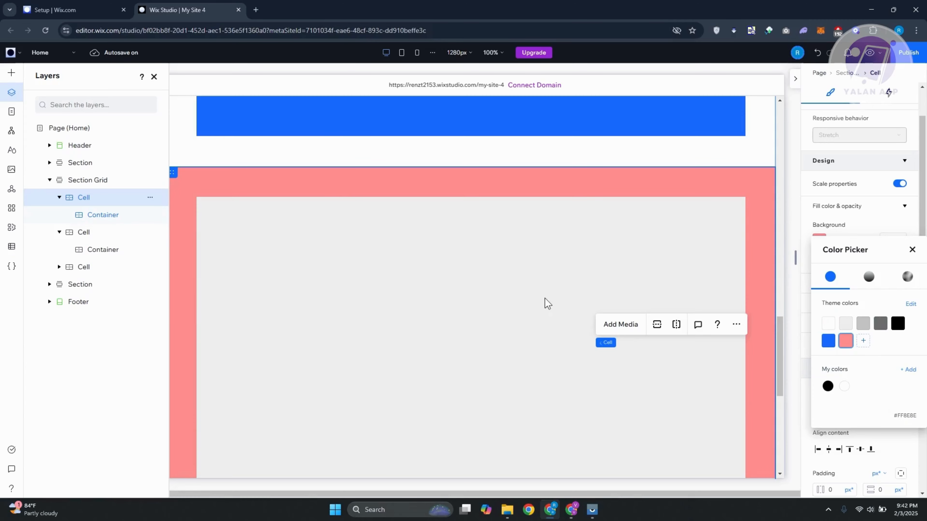
pyautogui.hotkey('ctrl', 'z')
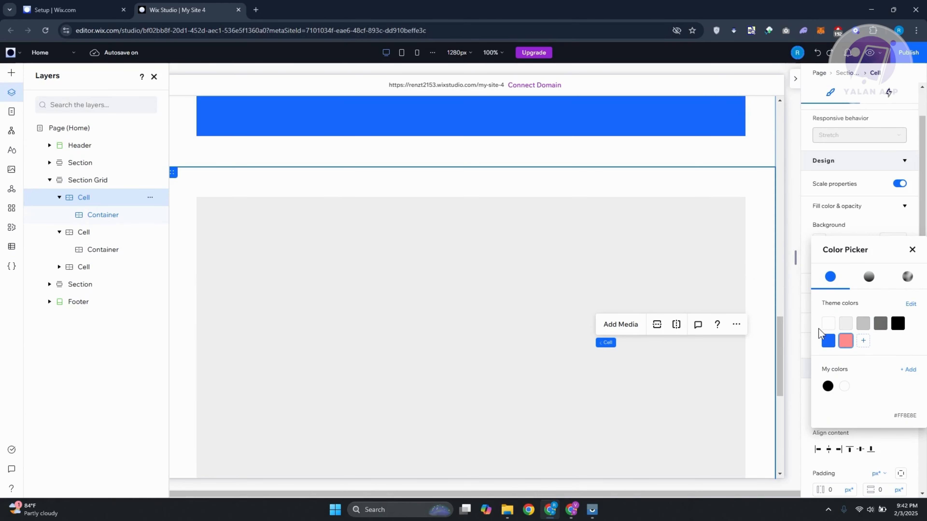
pyautogui.click(869, 232)
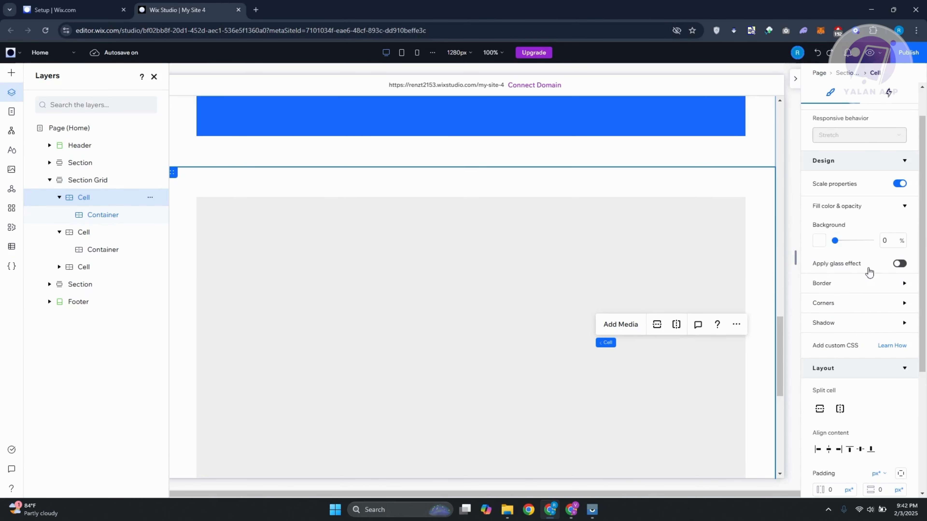
# Select the container in the first grid cell and fill its background with the new pink theme colour.
pyautogui.click(819, 240)
pyautogui.click(671, 231)
pyautogui.click(573, 262)
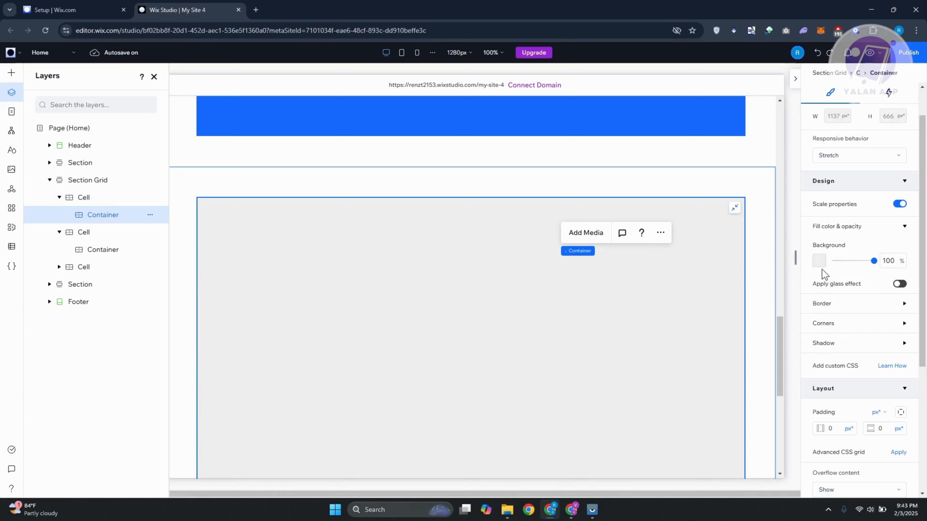
pyautogui.click(820, 262)
pyautogui.click(845, 366)
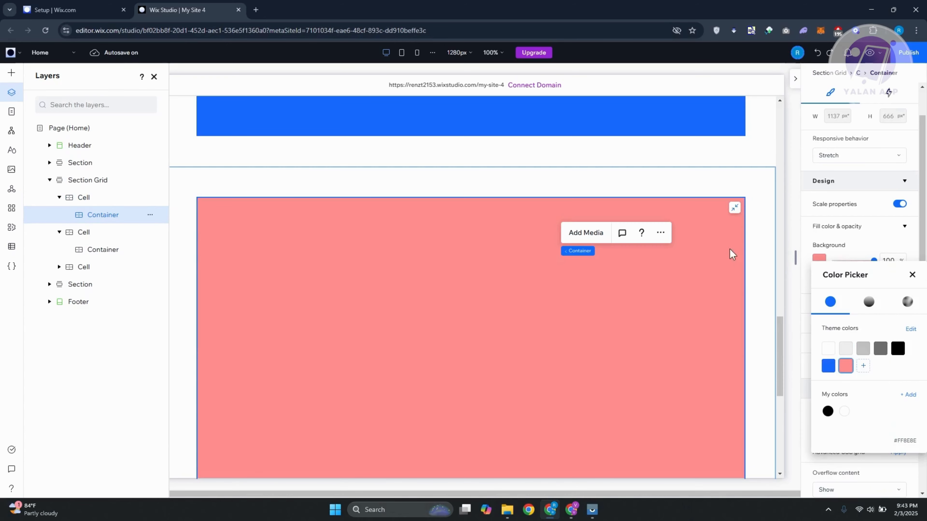
pyautogui.click(761, 200)
# Set the position type of the grid cell holding the grey container to Sticky.
pyautogui.scroll(10, 753, 240)
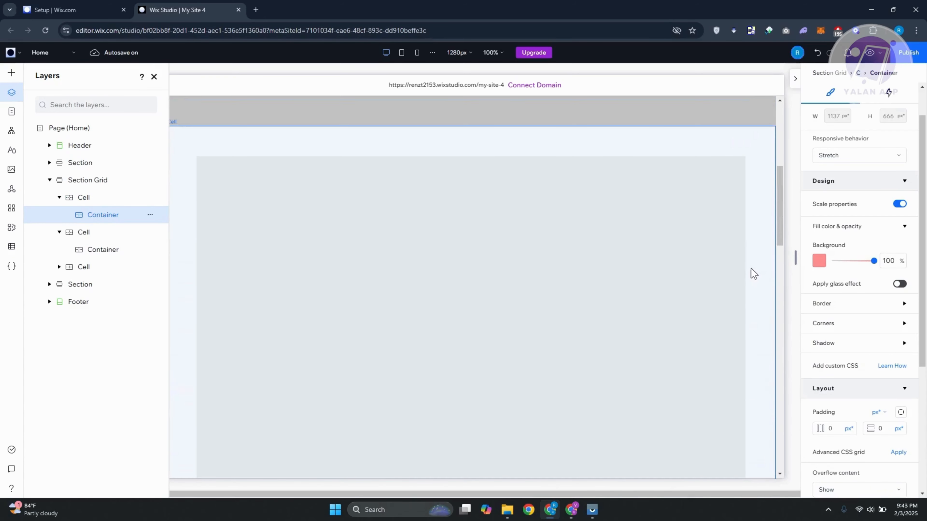
pyautogui.click(759, 144)
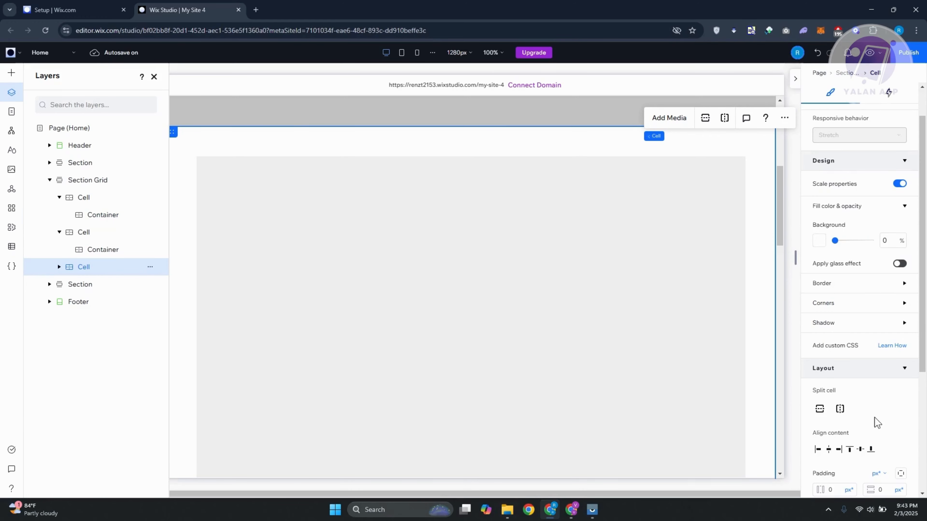
pyautogui.scroll(-5, 888, 397)
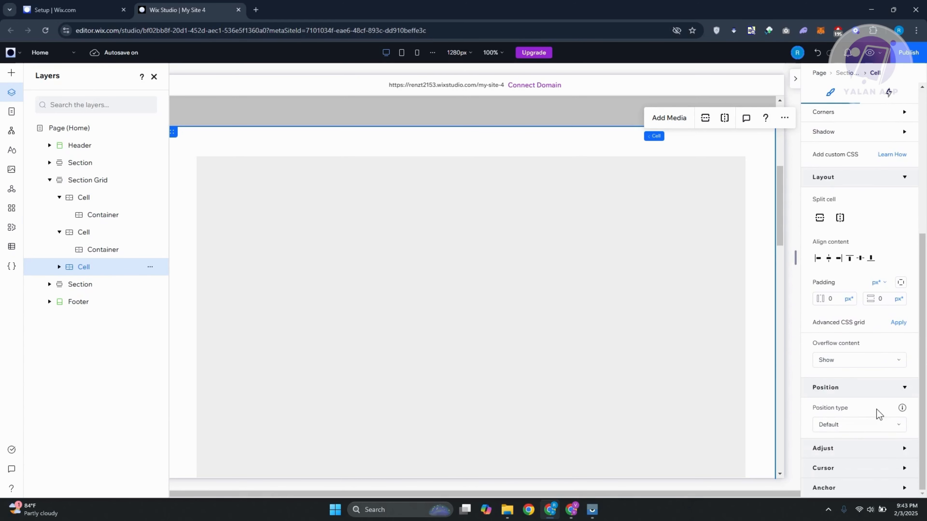
pyautogui.click(862, 427)
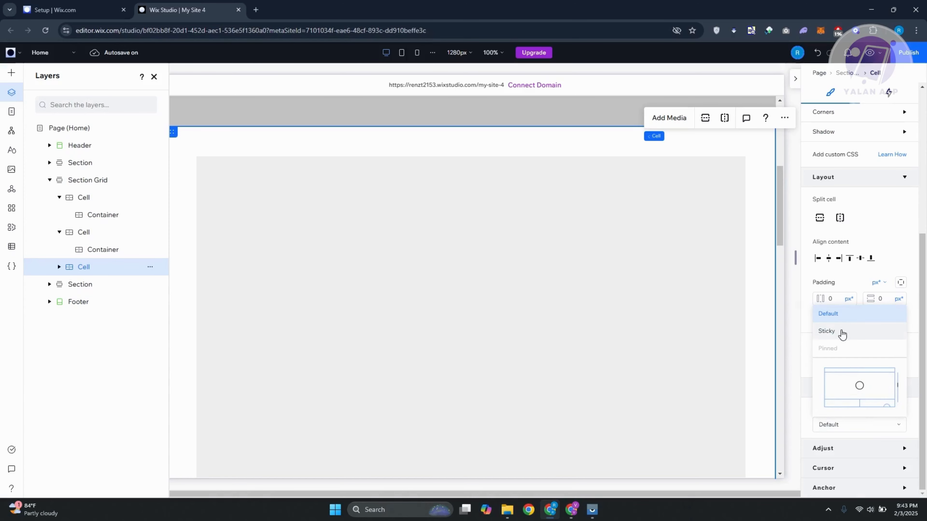
pyautogui.click(841, 330)
# Select the grid cell holding the blue container and set its position type to Sticky.
pyautogui.scroll(-6, 741, 307)
pyautogui.click(753, 308)
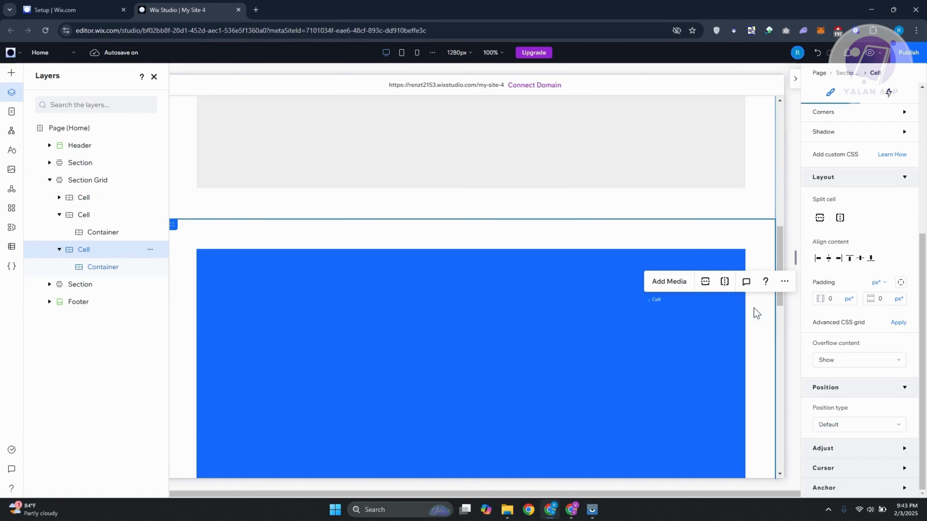
pyautogui.click(862, 423)
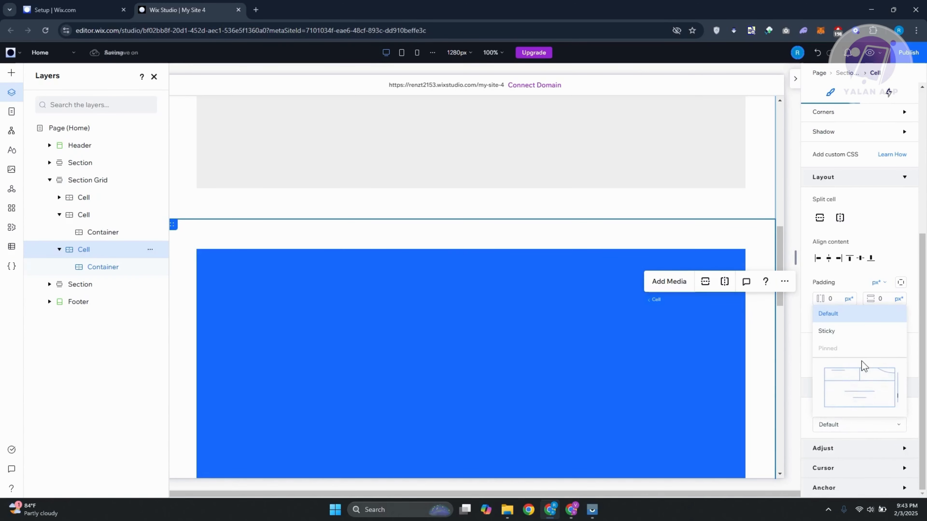
pyautogui.click(841, 331)
# Select the grid cell holding the pink container and set its position type to Sticky.
pyautogui.scroll(-6, 770, 343)
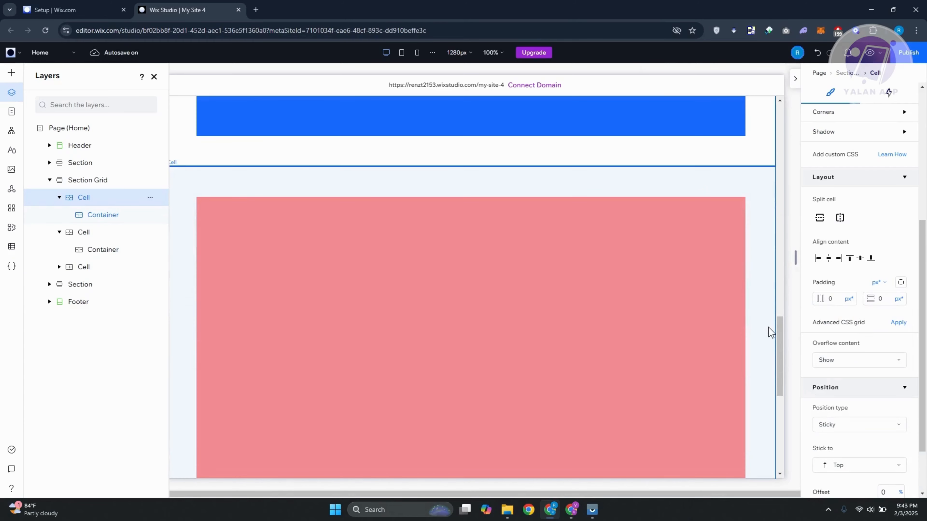
pyautogui.click(768, 328)
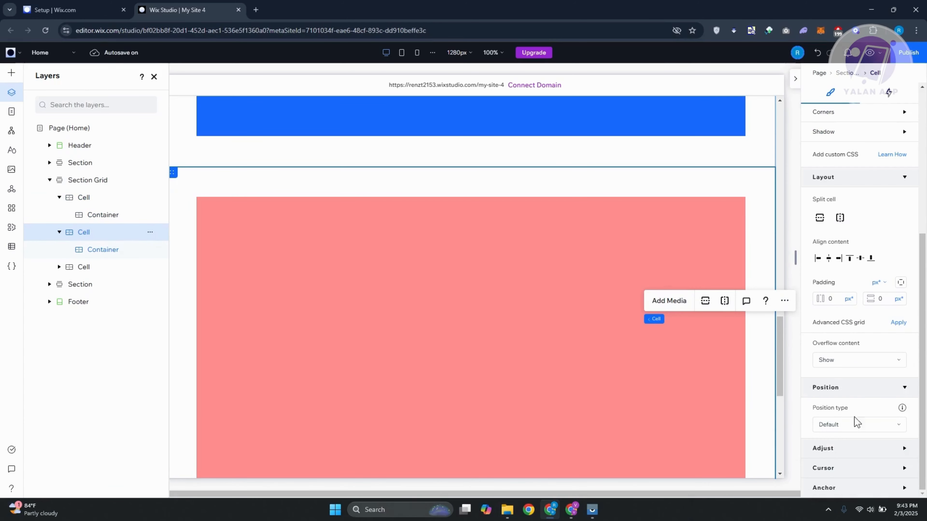
pyautogui.click(854, 426)
pyautogui.click(831, 332)
# Preview the site and scroll through the section grid to check the sticky cells.
pyautogui.scroll(16, 731, 391)
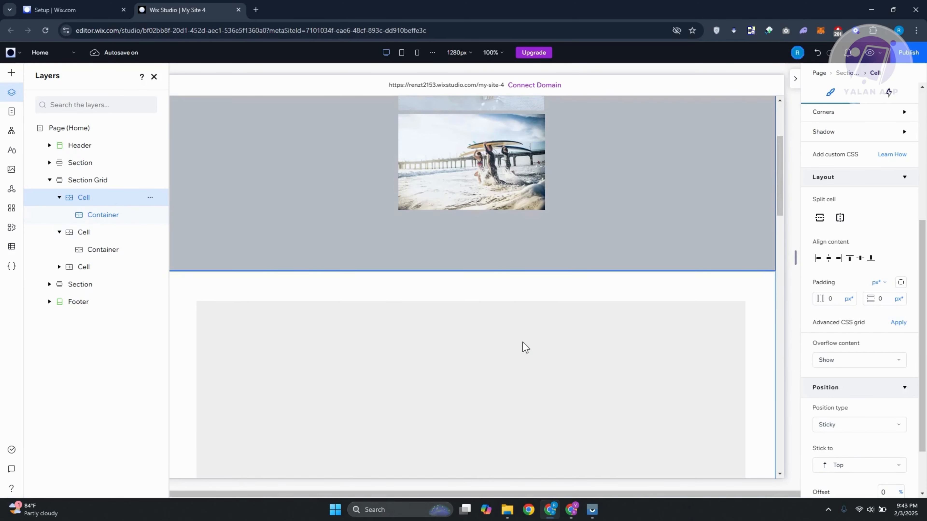
pyautogui.scroll(2, 726, 277)
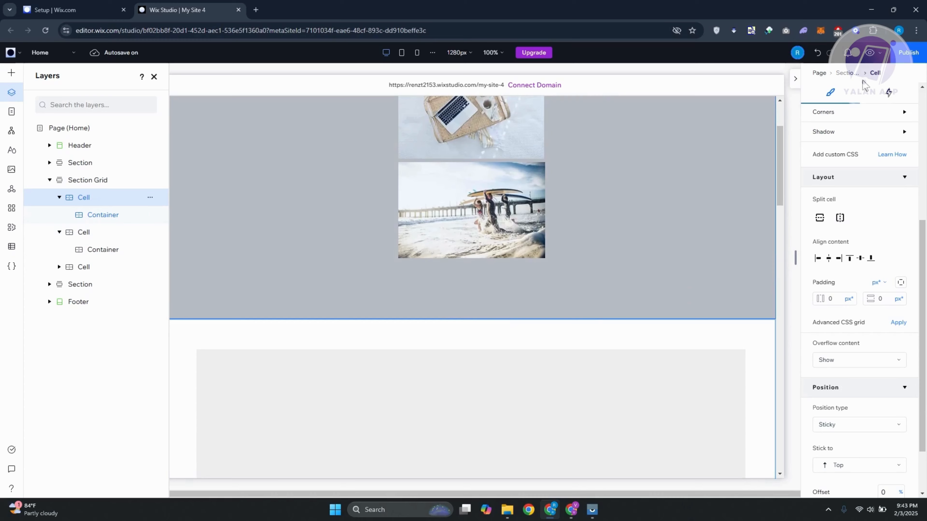
pyautogui.scroll(4, 703, 327)
pyautogui.click(875, 55)
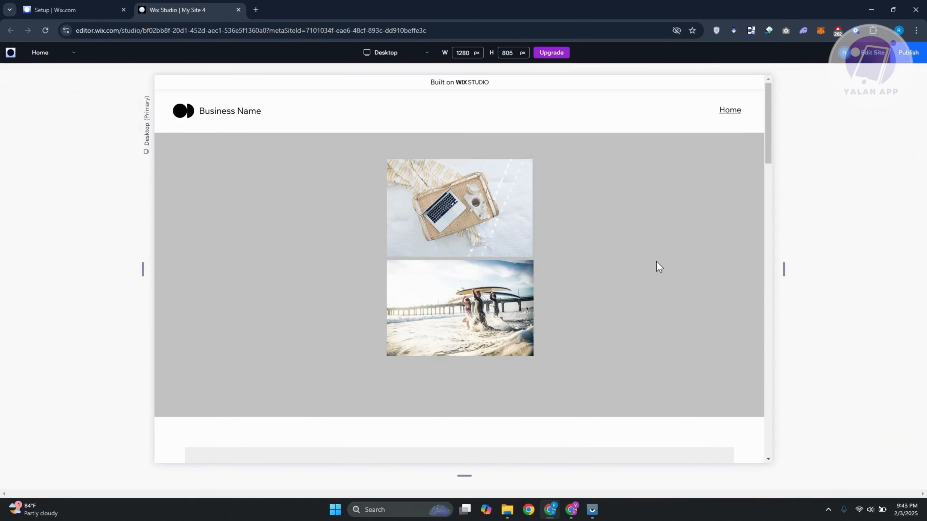
pyautogui.scroll(-10, 662, 255)
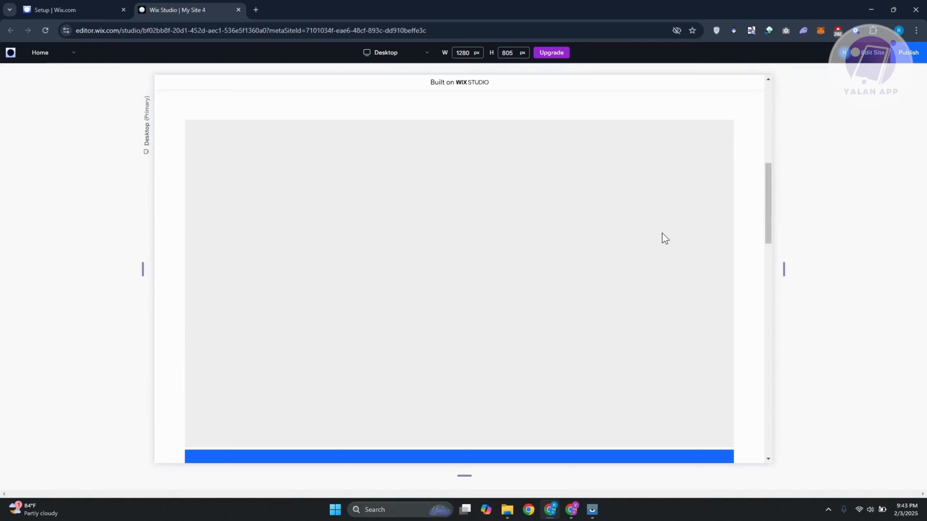
pyautogui.scroll(-10, 665, 237)
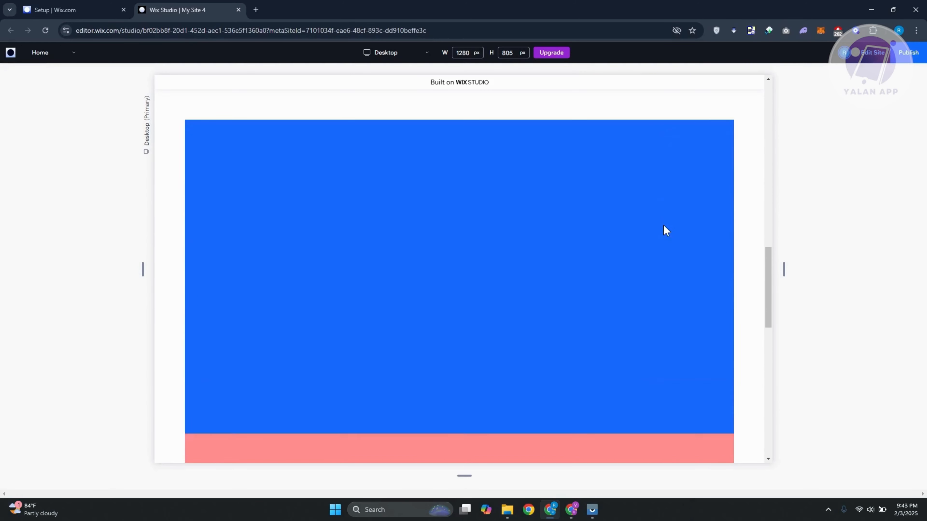
pyautogui.scroll(-10, 665, 228)
pyautogui.scroll(-5, 661, 223)
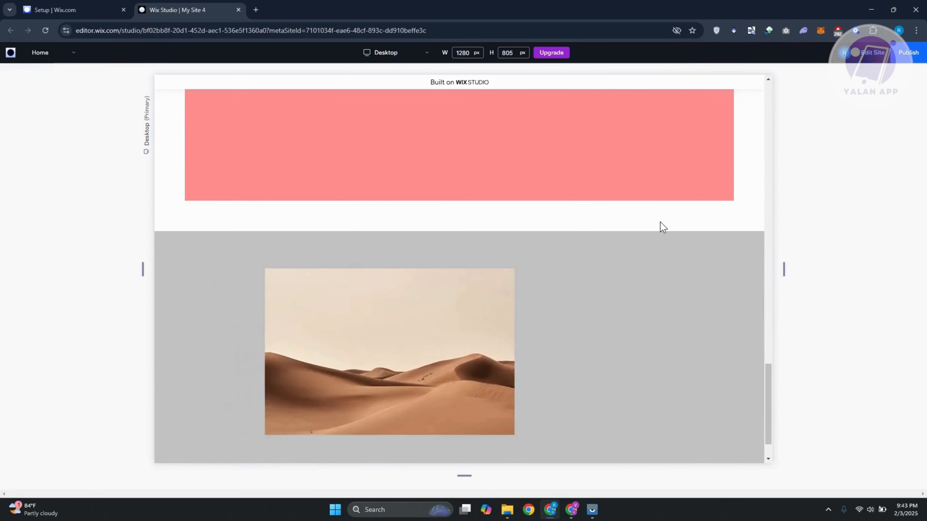
pyautogui.scroll(10, 659, 222)
pyautogui.scroll(-7, 660, 220)
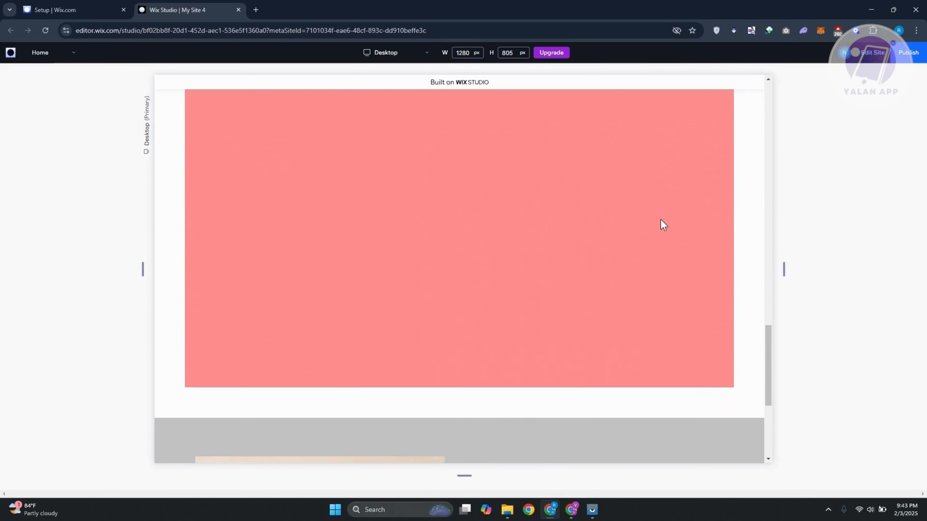
pyautogui.scroll(-1, 663, 225)
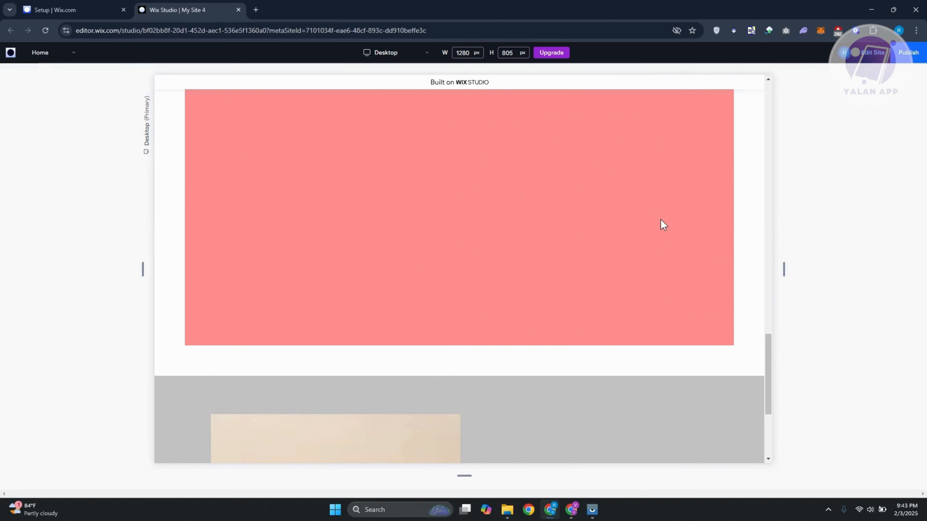